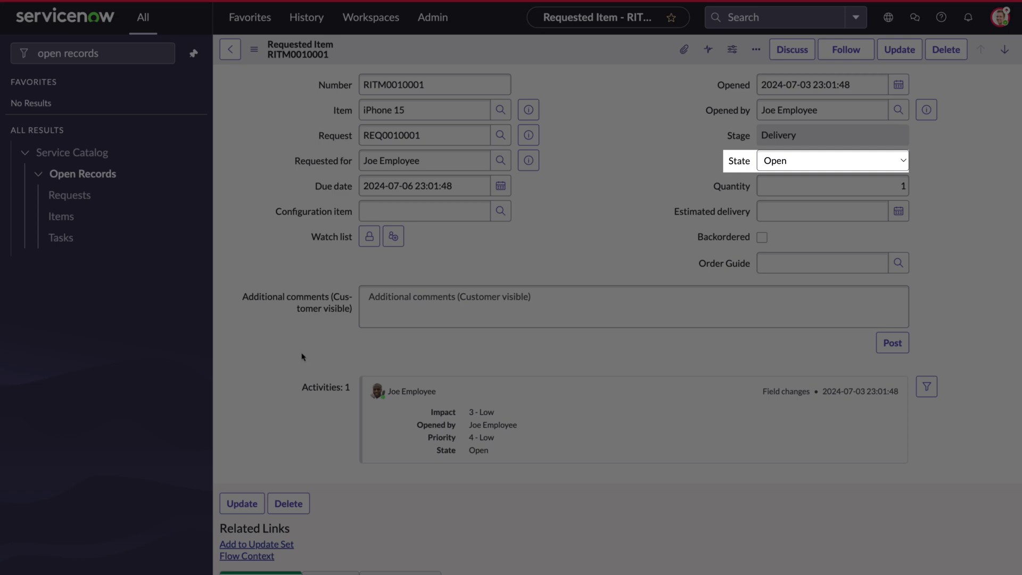
Scroll down the requested item form past its catalog tasks
scroll(302, 357, "down", 4)
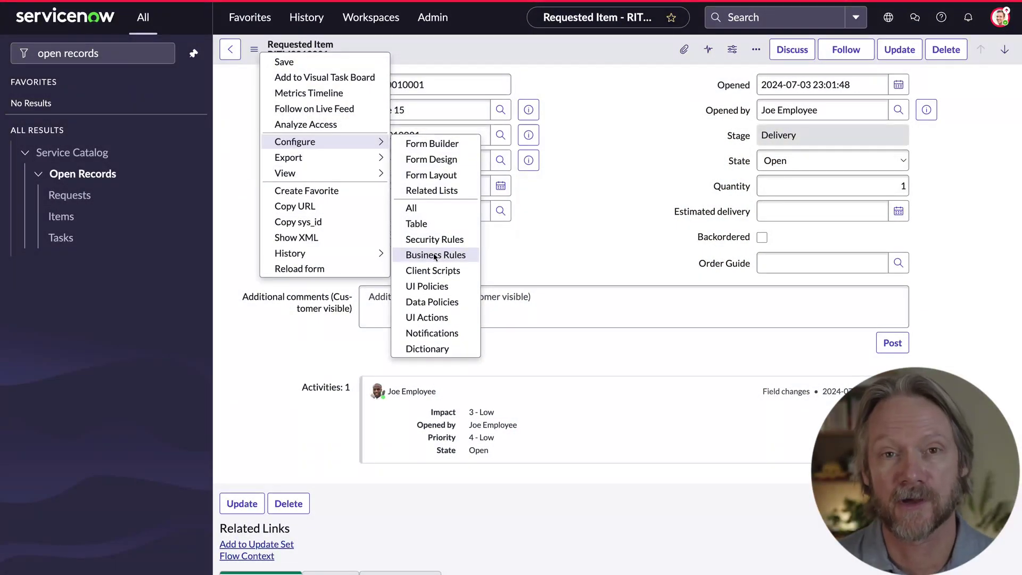
Open the requested item's business rules and filter them to names containing 'clos'
left_click(435, 255)
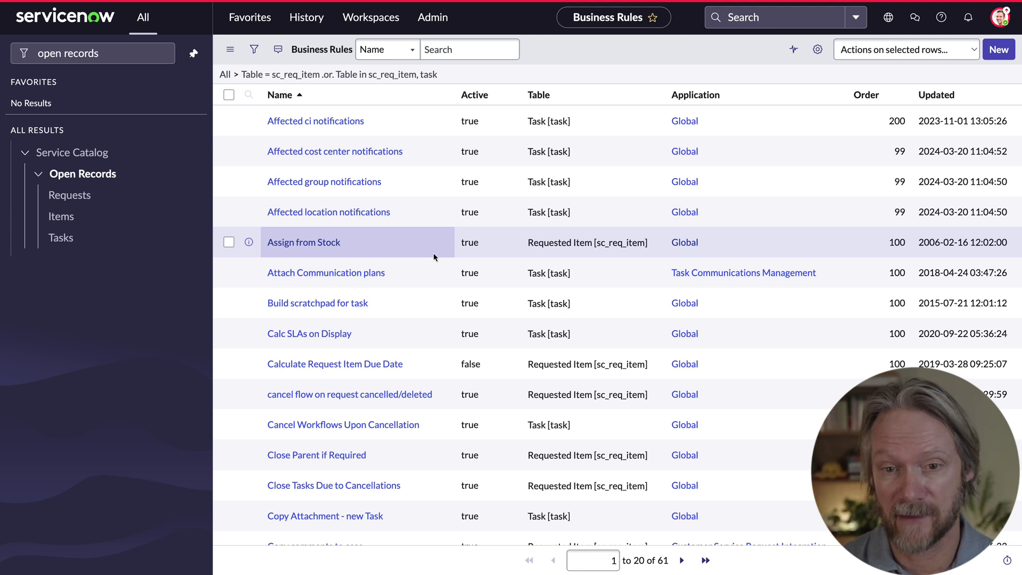
left_click(453, 50)
type("*")
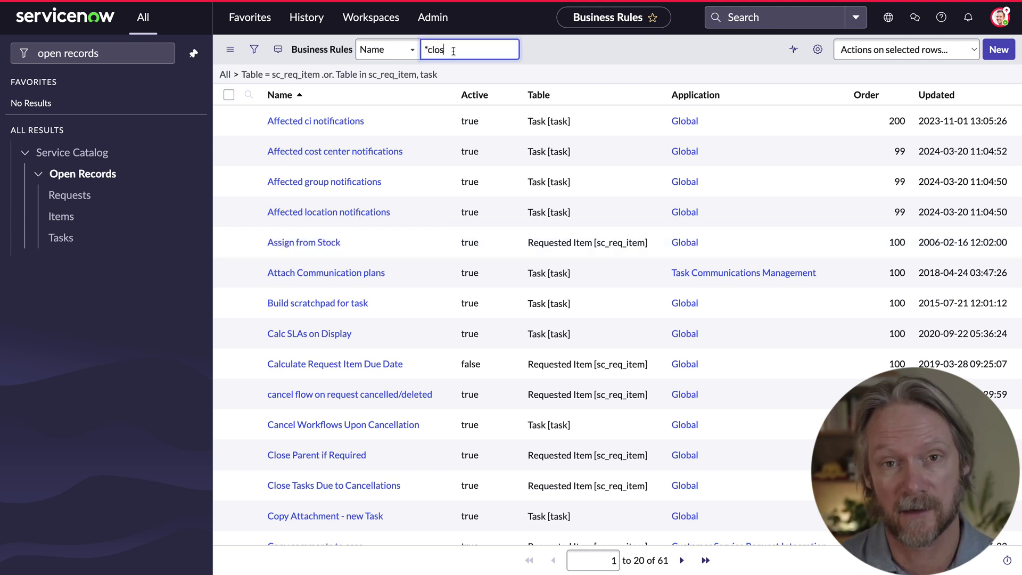
key("Return")
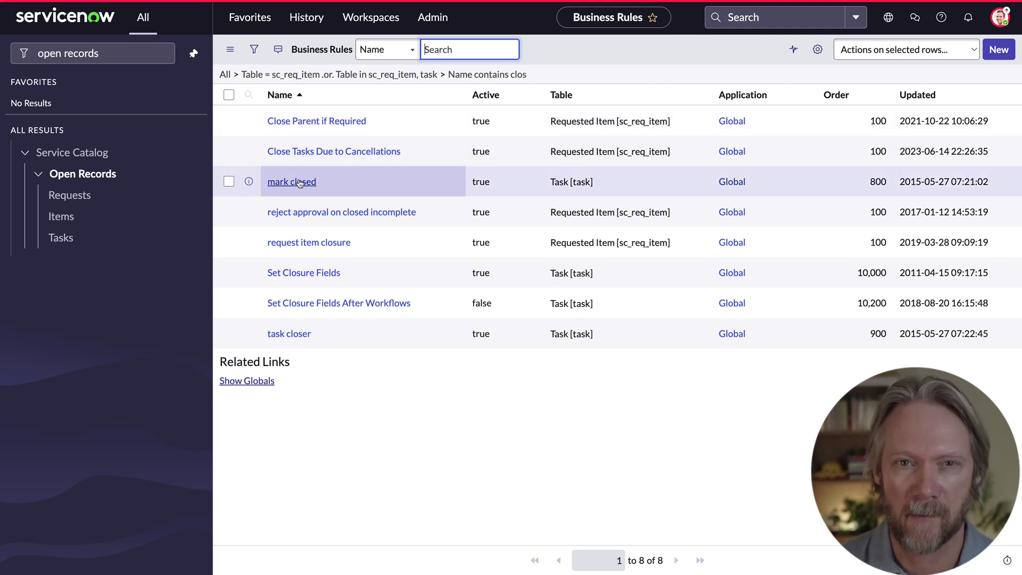
Open the 'mark closed' rule and inspect its runMarkClosed condition on the Advanced tab
left_click(299, 183)
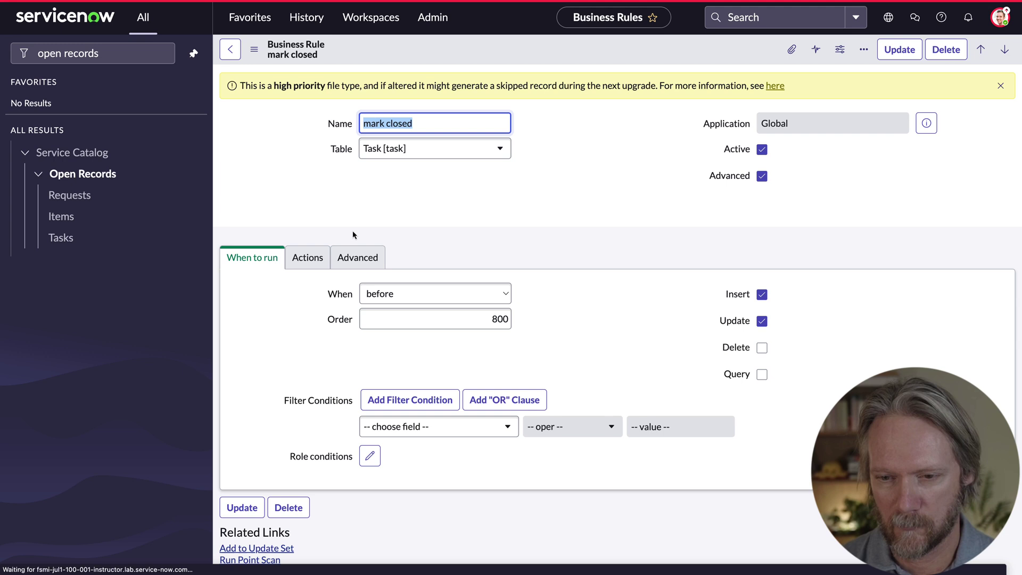
left_click(353, 260)
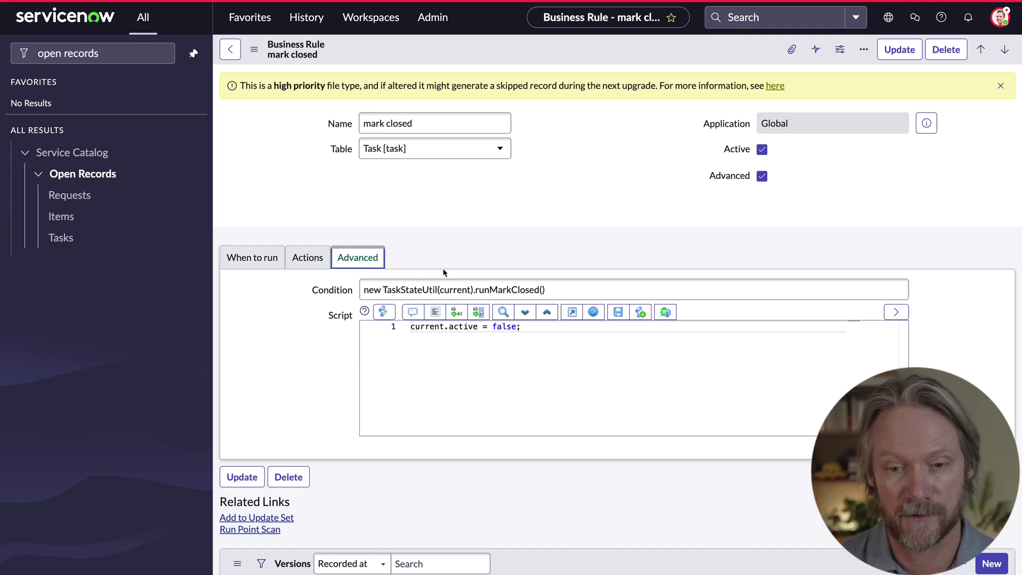
left_click(492, 282)
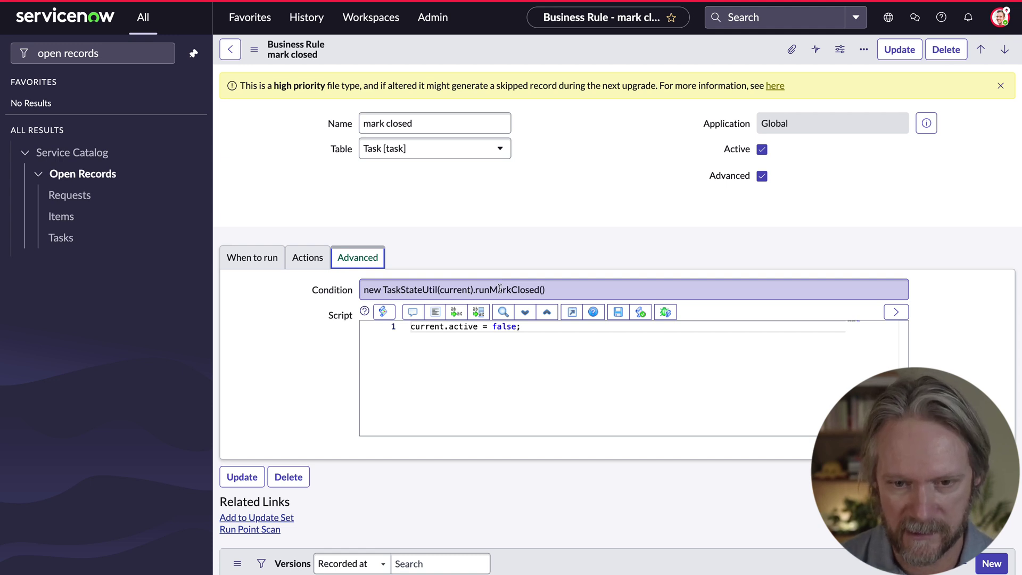
double_click(499, 289)
key("ctrl+c")
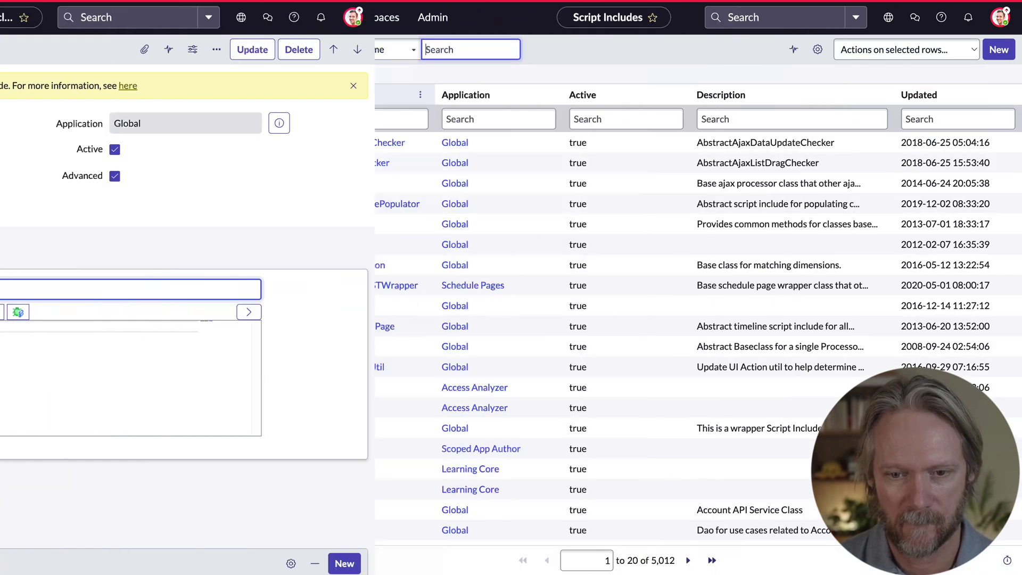
left_click(307, 118)
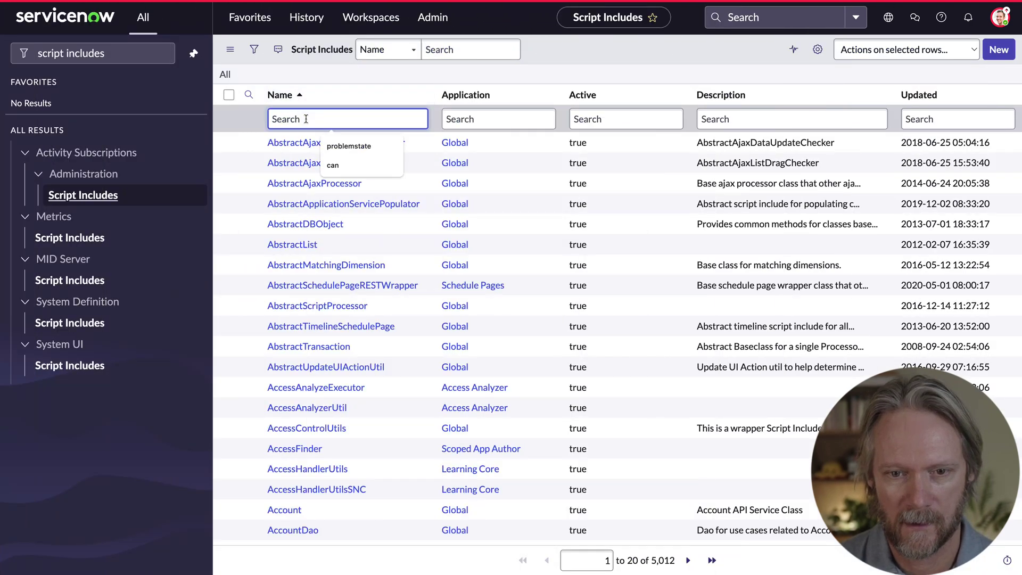
type("taskstate")
key("Return")
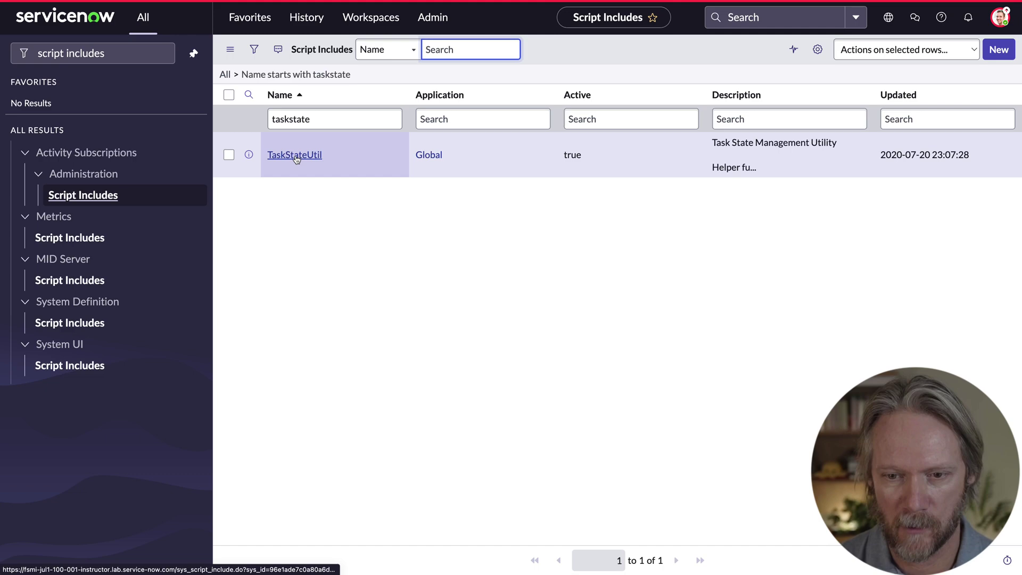
left_click(294, 155)
left_click(503, 277)
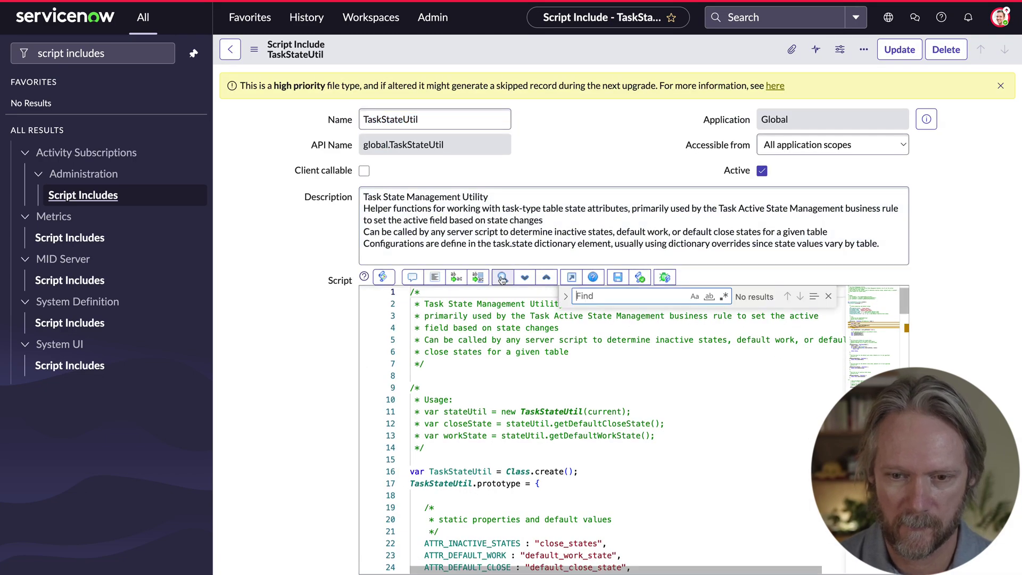
key("ctrl+v")
scroll(503, 472, "down", 5)
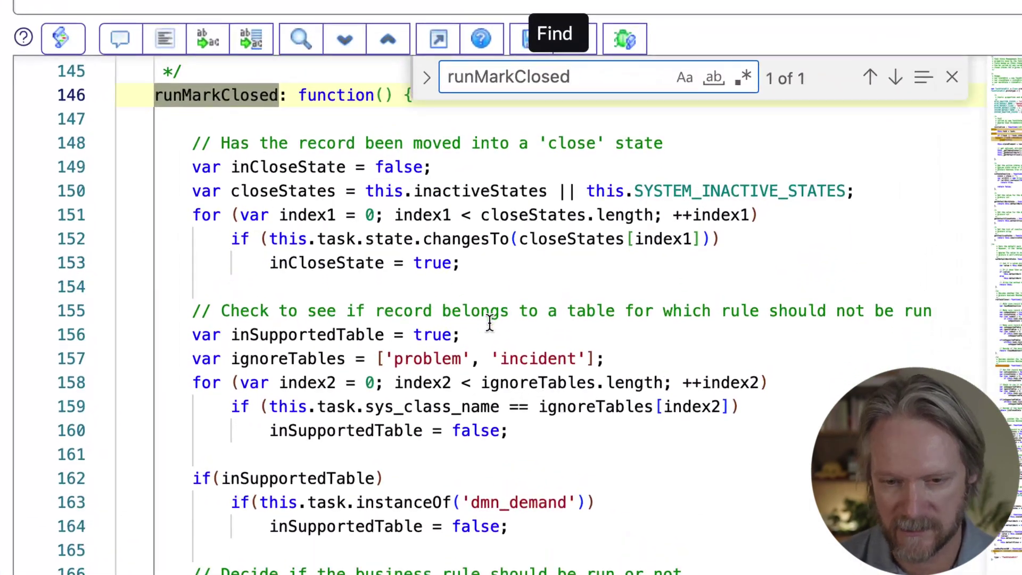
scroll(489, 322, "down", 1)
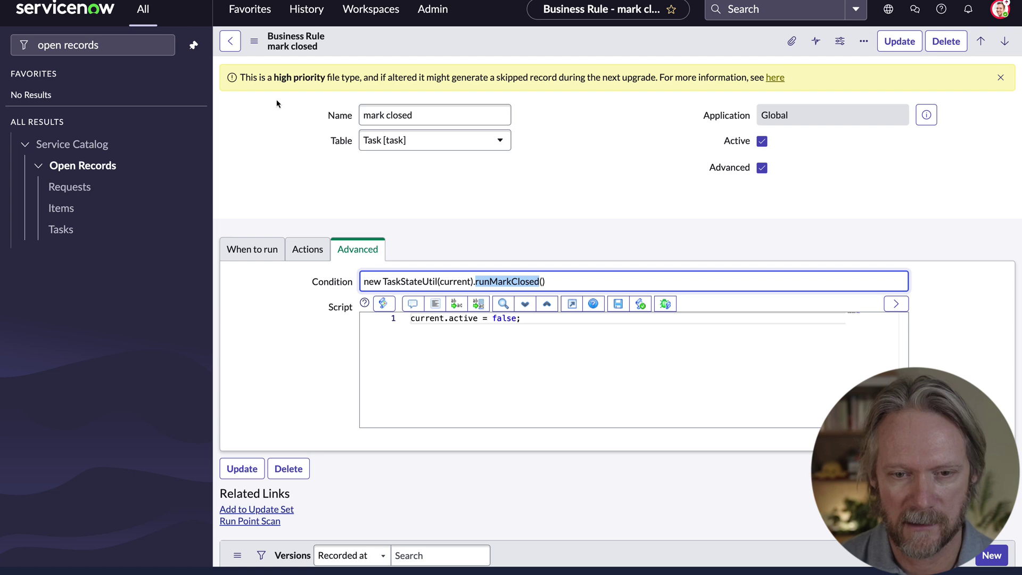
Review the 'request item closure' rule's When to run and Advanced settings, then return to the list
key("alt+Left")
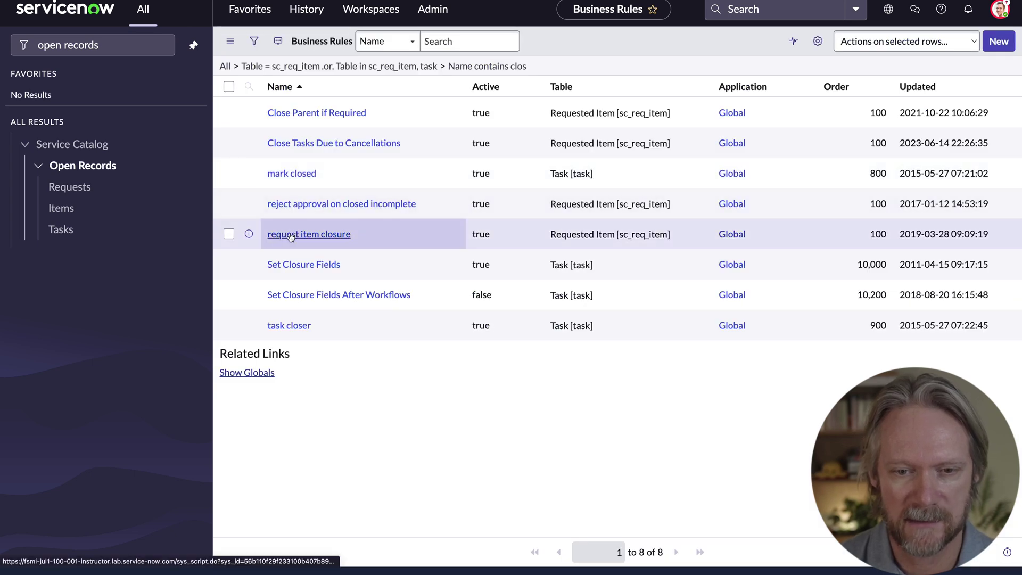
left_click(291, 236)
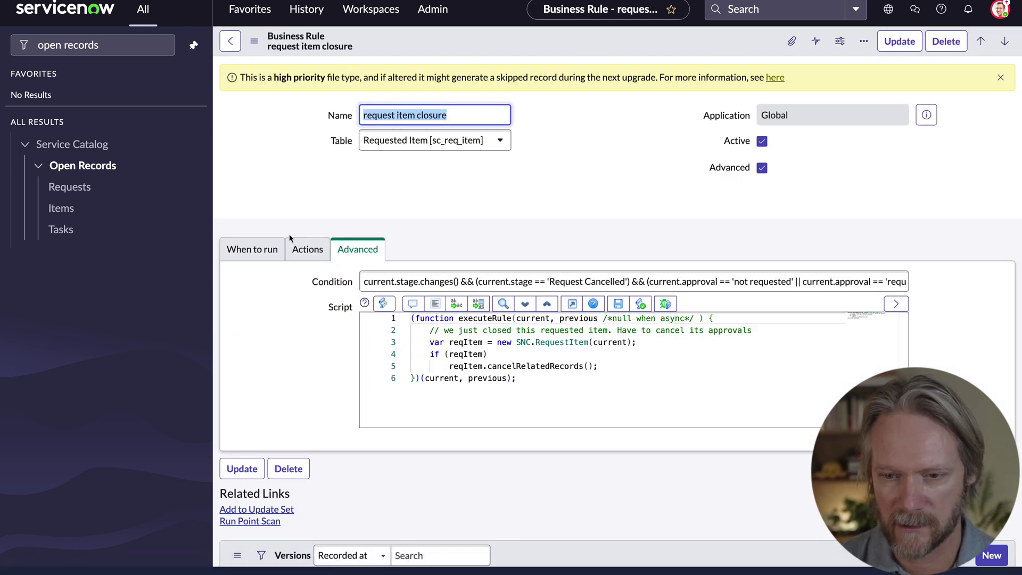
left_click(266, 250)
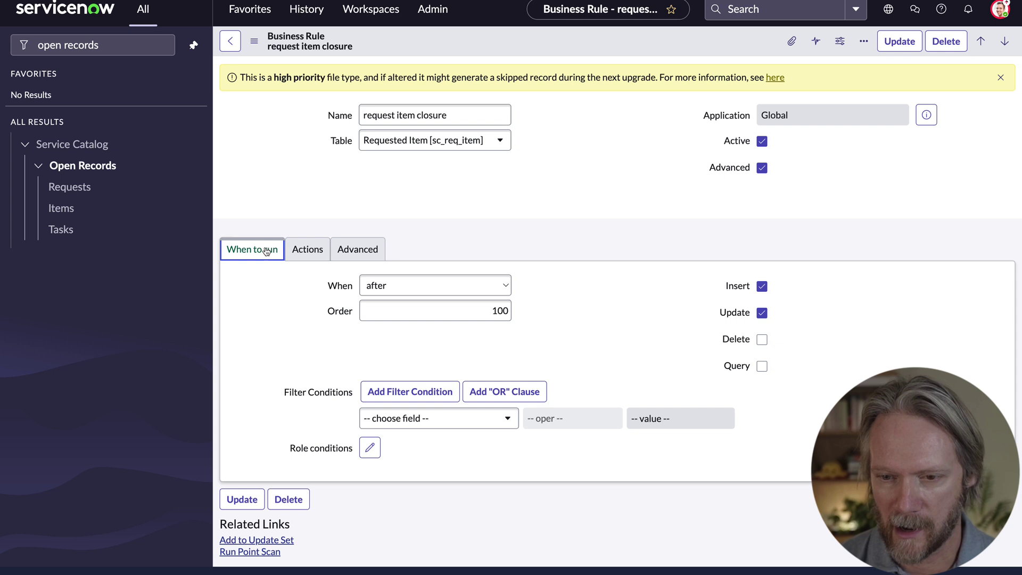
left_click(361, 250)
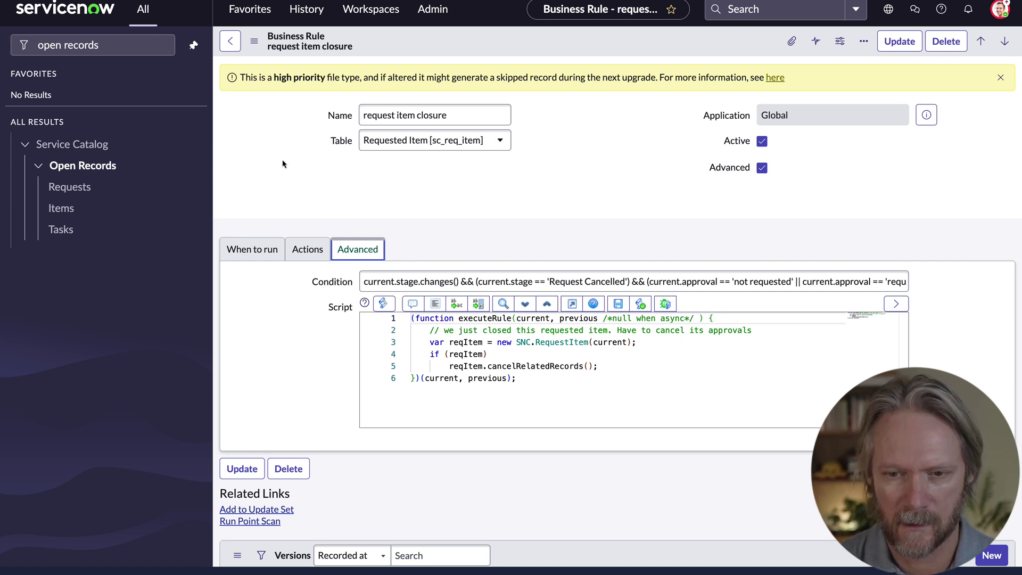
left_click(231, 41)
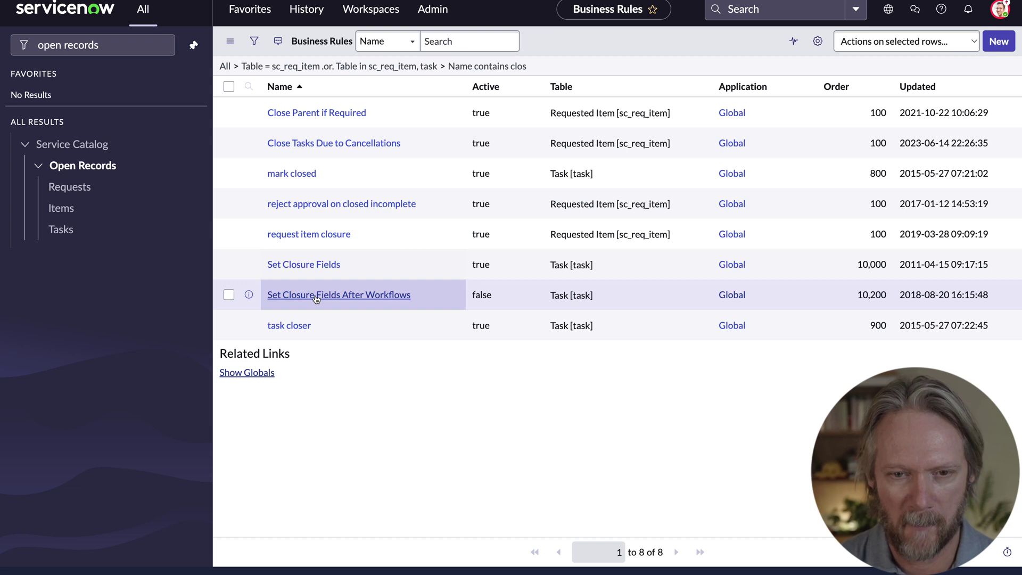
Open 'task closer' and examine its runTaskCloser condition and getDefaultCloseState script call
left_click(294, 327)
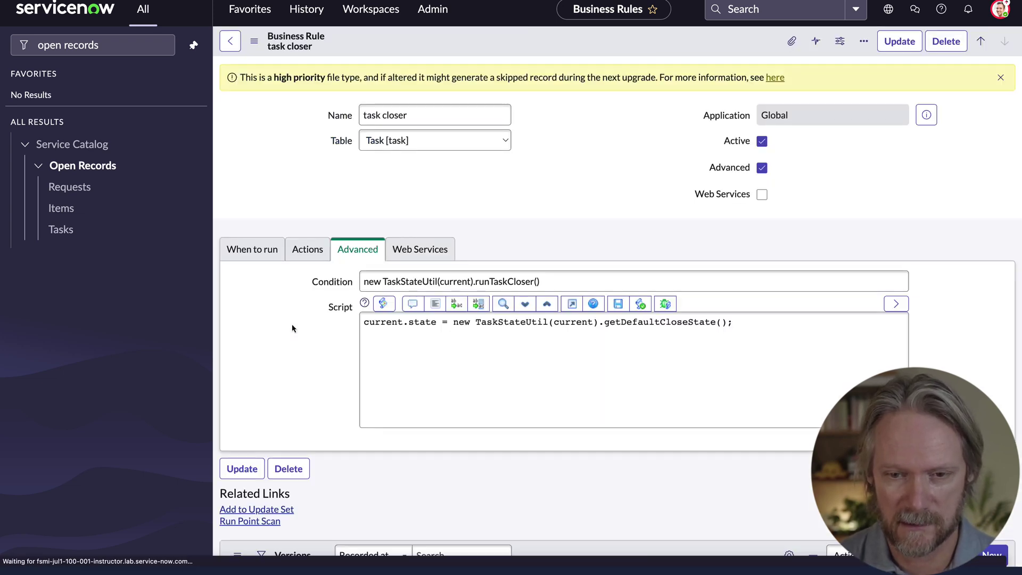
left_click(250, 255)
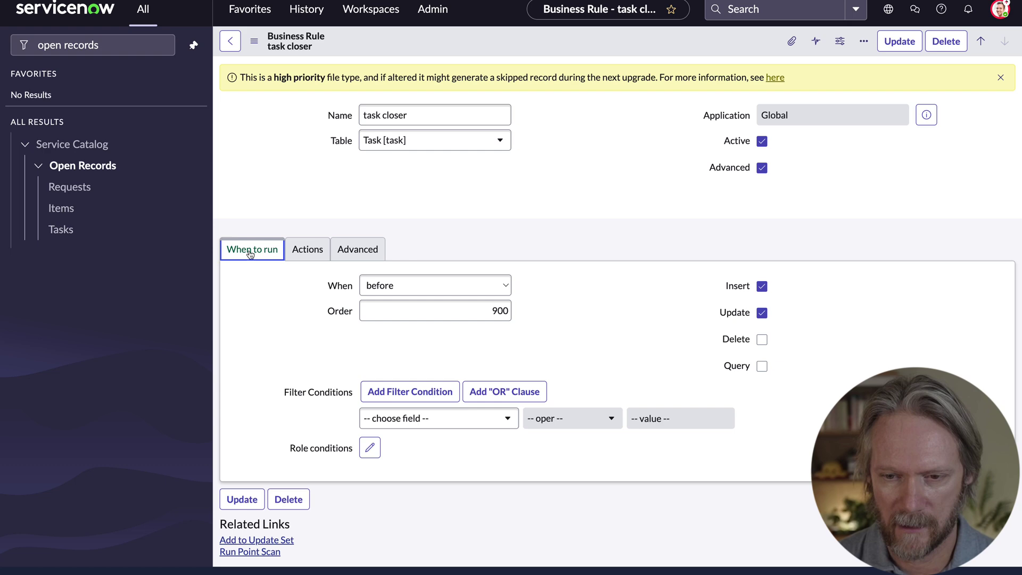
left_click(352, 253)
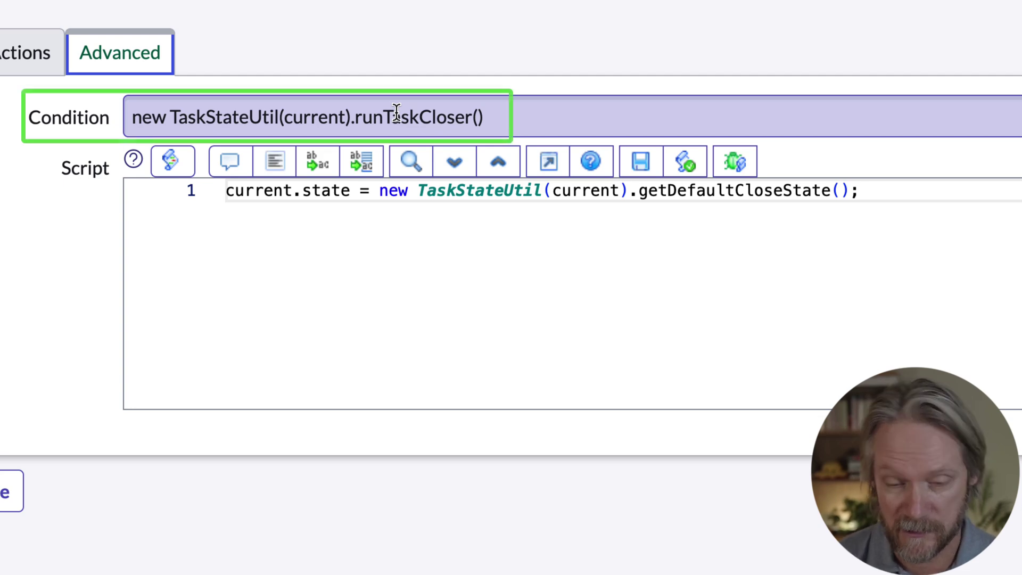
double_click(397, 113)
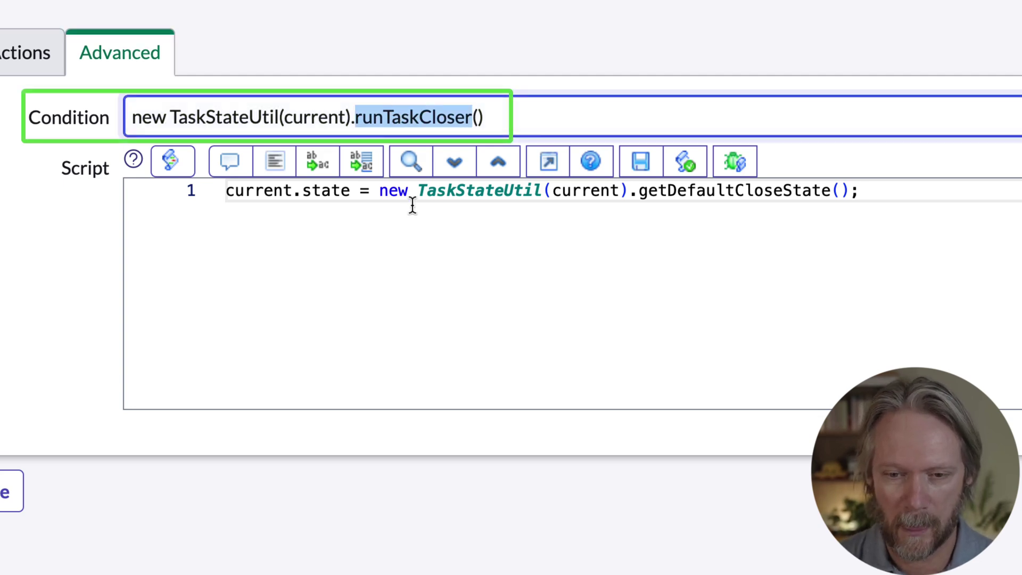
double_click(723, 190)
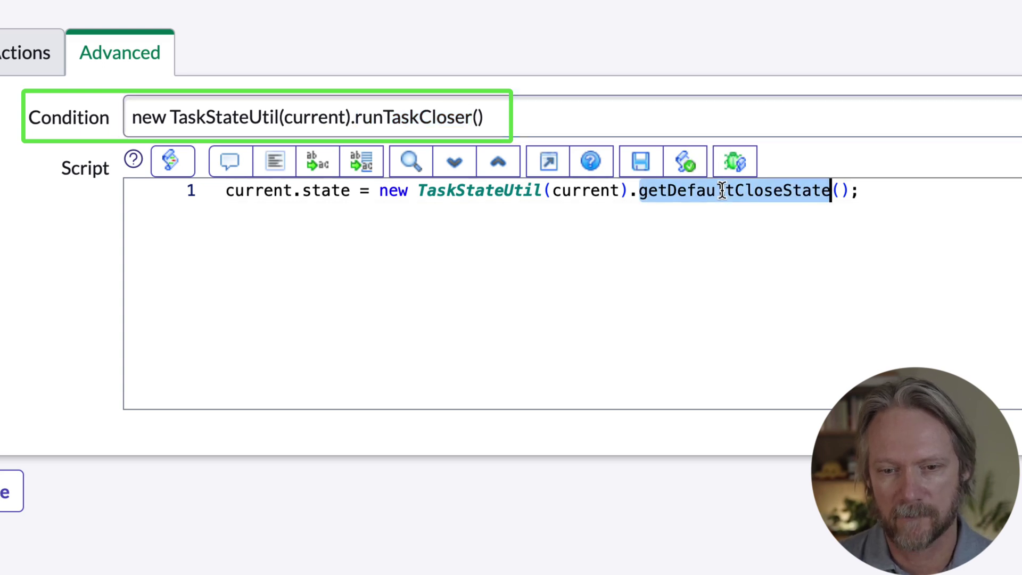
double_click(414, 115)
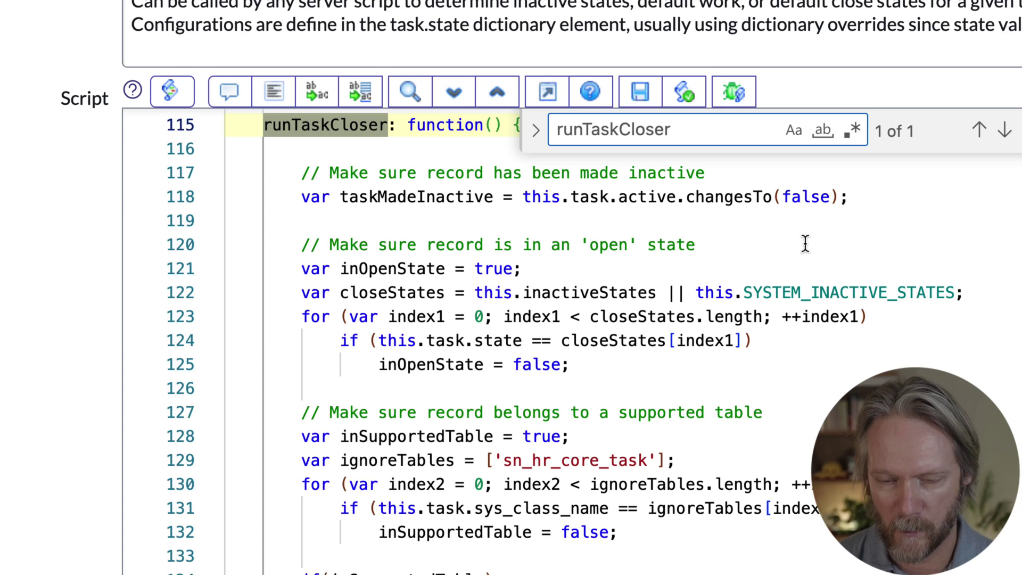
Scroll through TaskStateUtil's runTaskCloser function and pick out its getDefaultCloseState call
scroll(805, 244, "down", 2)
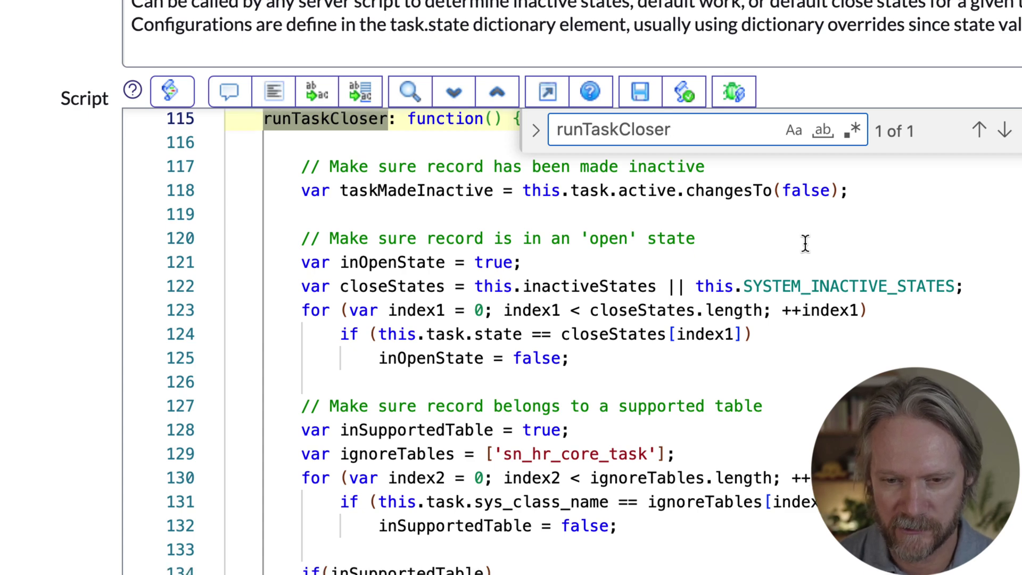
scroll(805, 244, "down", 2)
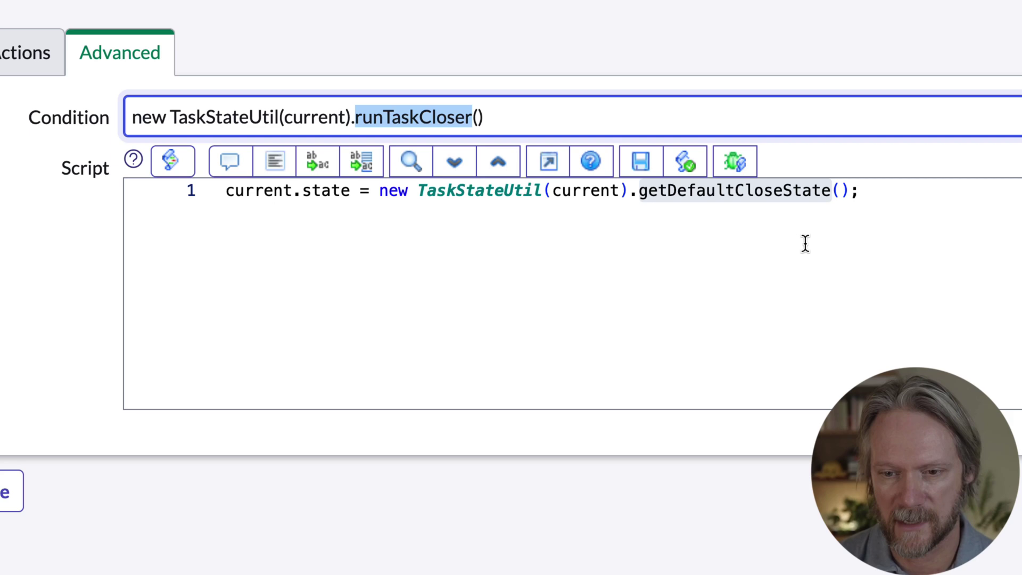
double_click(764, 193)
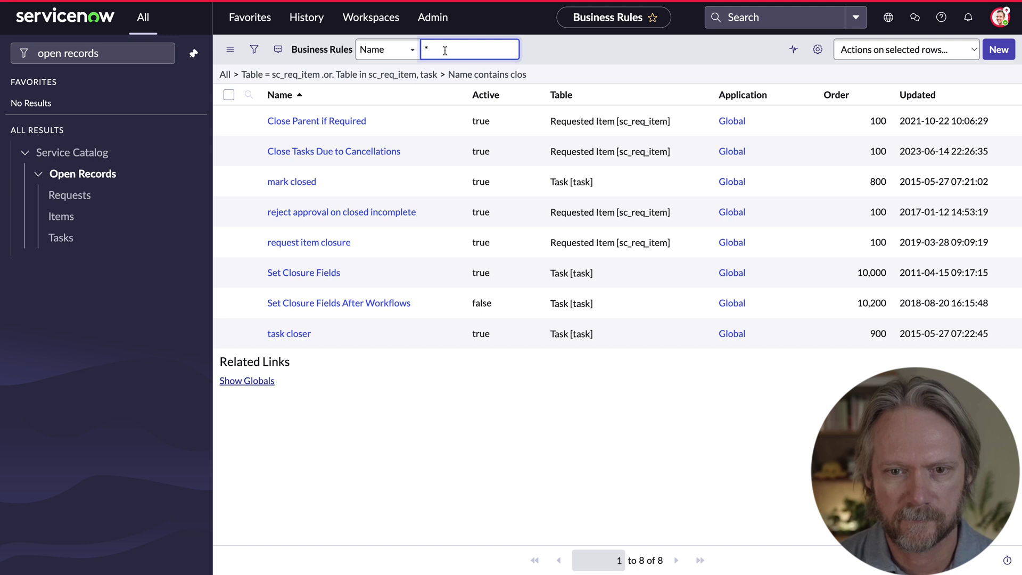
Filter the business rules by Name containing 'active', showing three rules including Set Active Flag
type("active")
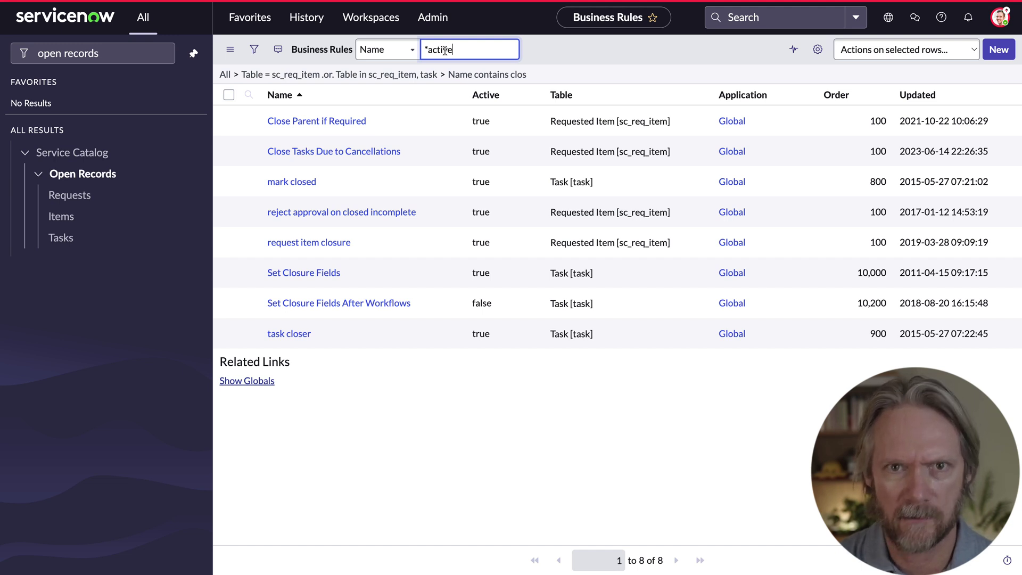
key("Return")
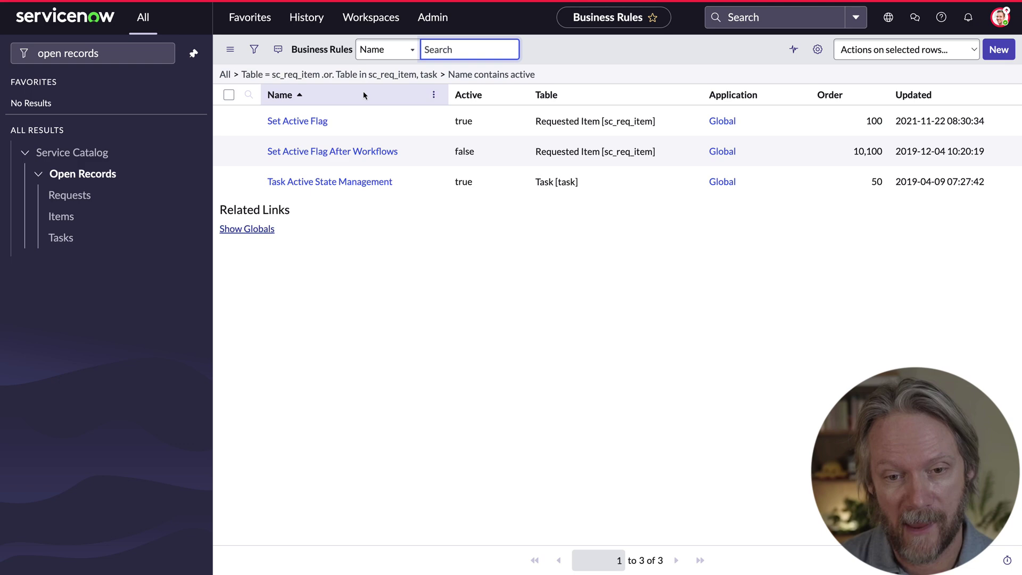
Open Set Active Flag and read its condition that fires when stage changes to complete
left_click(307, 122)
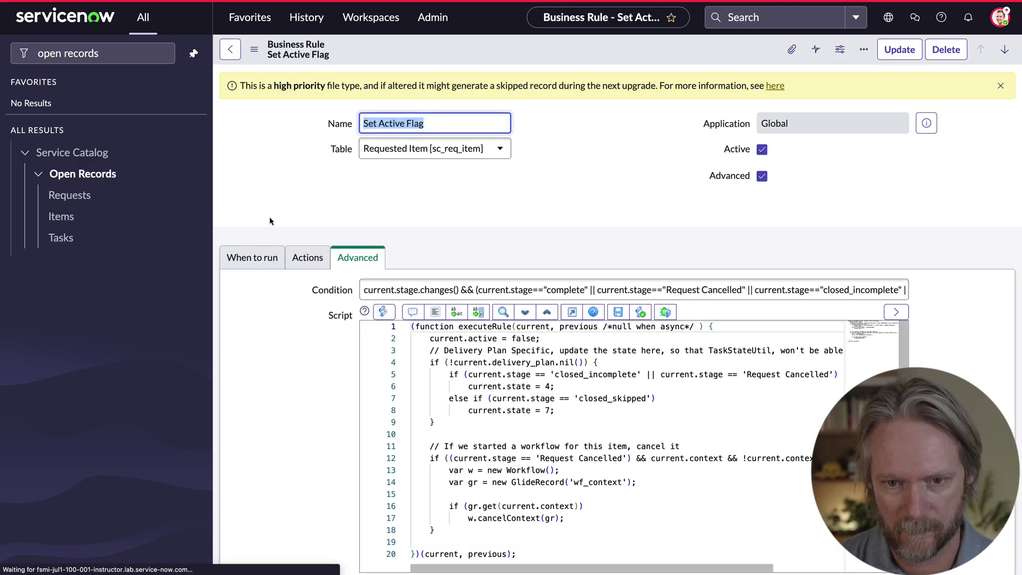
left_click(260, 259)
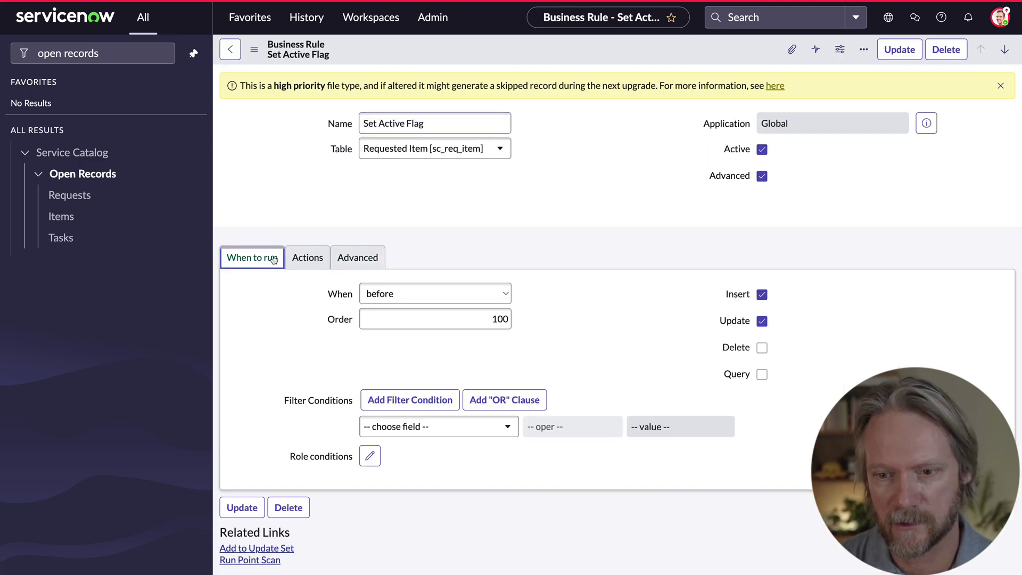
left_click(357, 258)
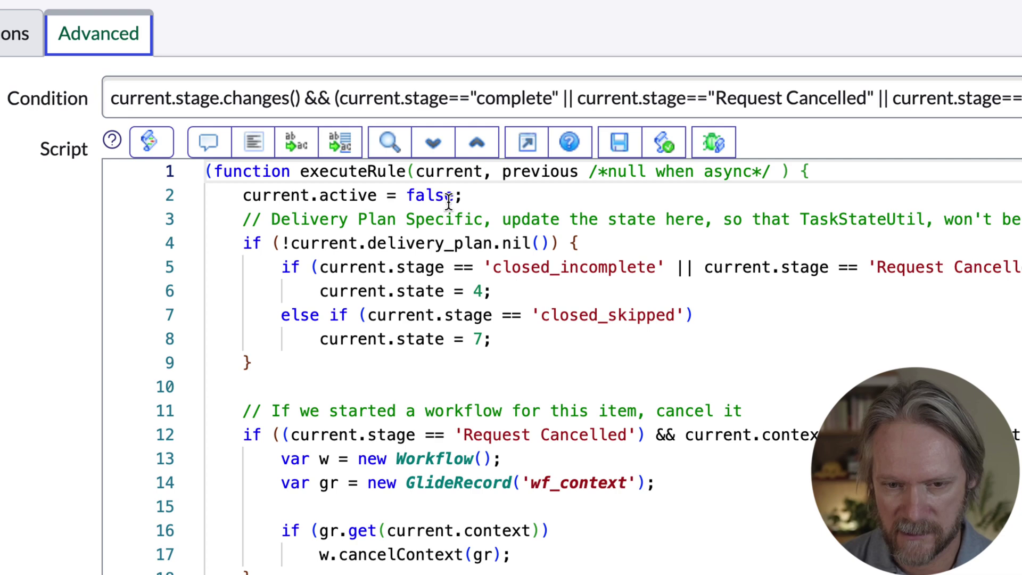
left_click_drag(1014, 98, 1021, 98)
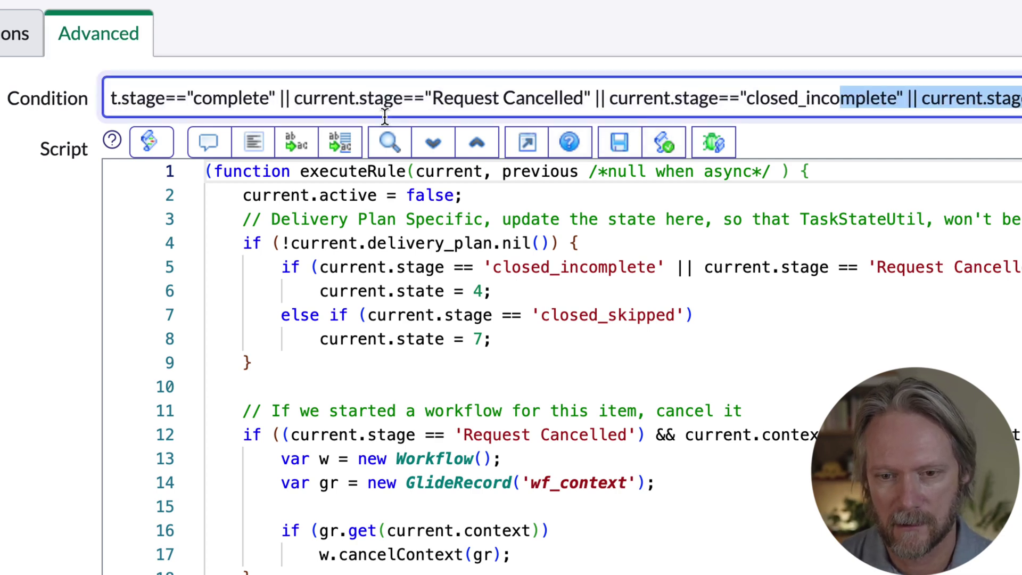
left_click_drag(142, 104, 37, 108)
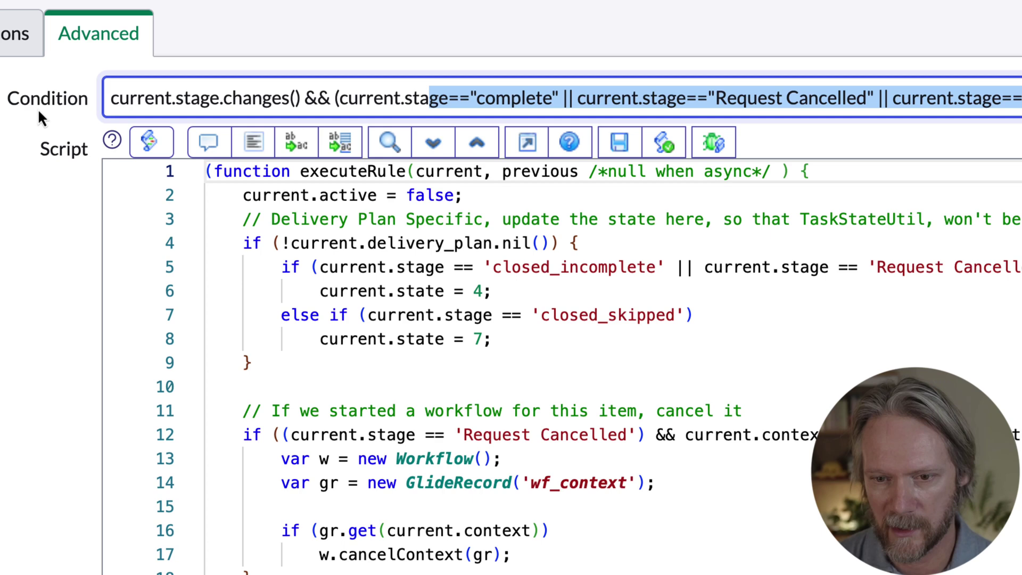
left_click(11, 337)
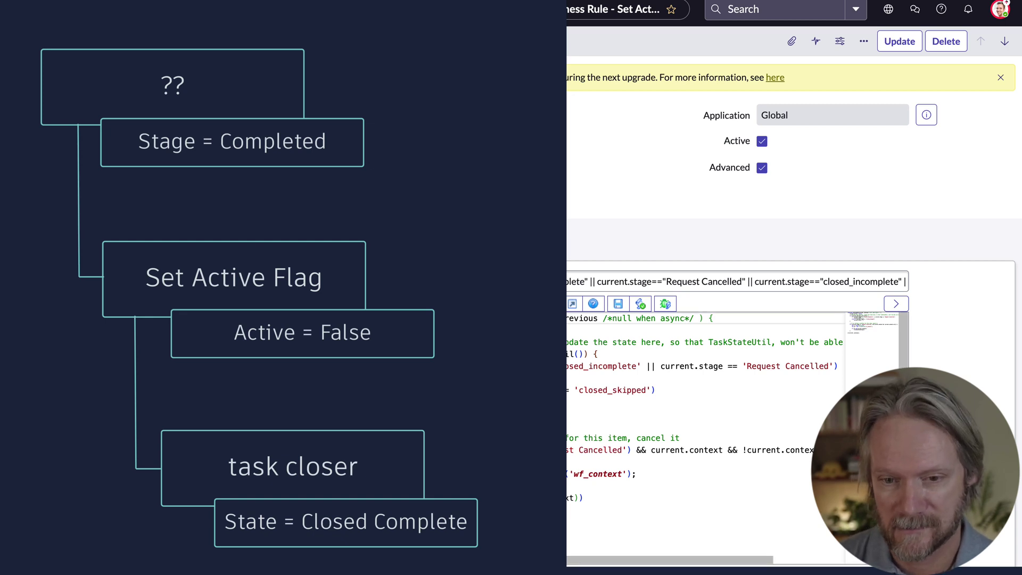
Scroll through the Set Active Flag rule's script
scroll(703, 404, "down", 4)
scroll(703, 404, "up", 4)
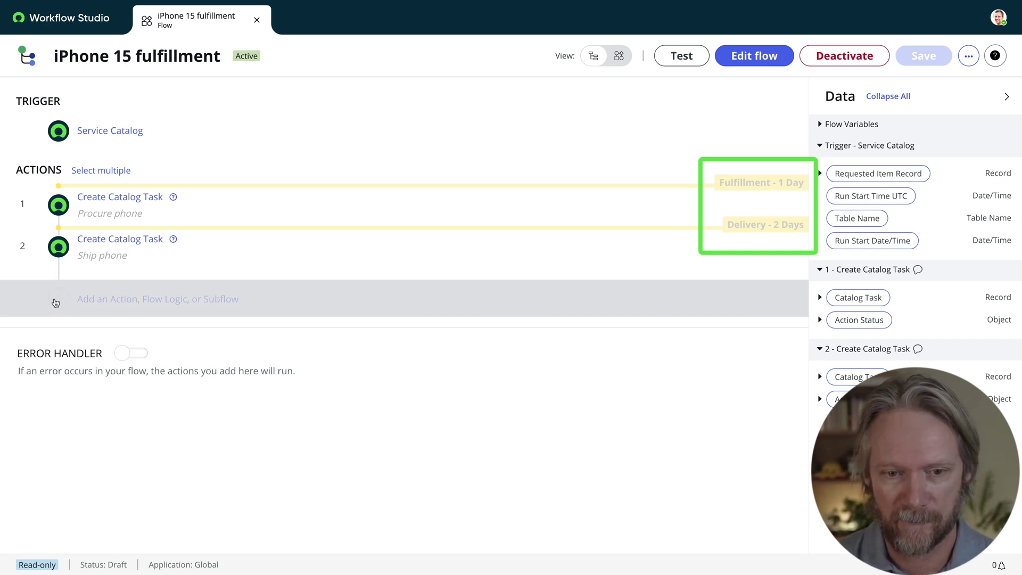
Add a Log action as step 3 with the message 'Phone has been fulfilled'
left_click(739, 60)
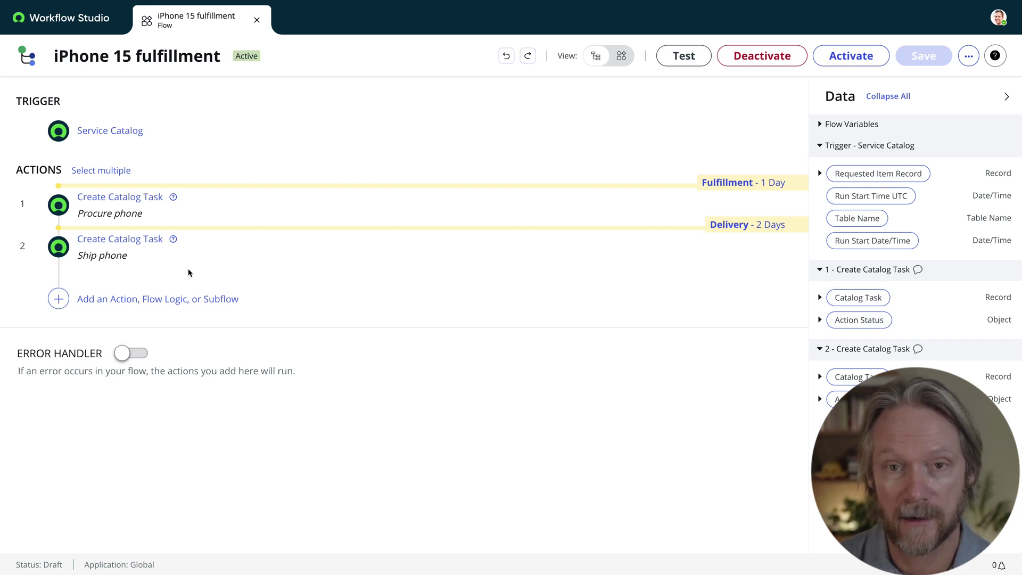
left_click(106, 298)
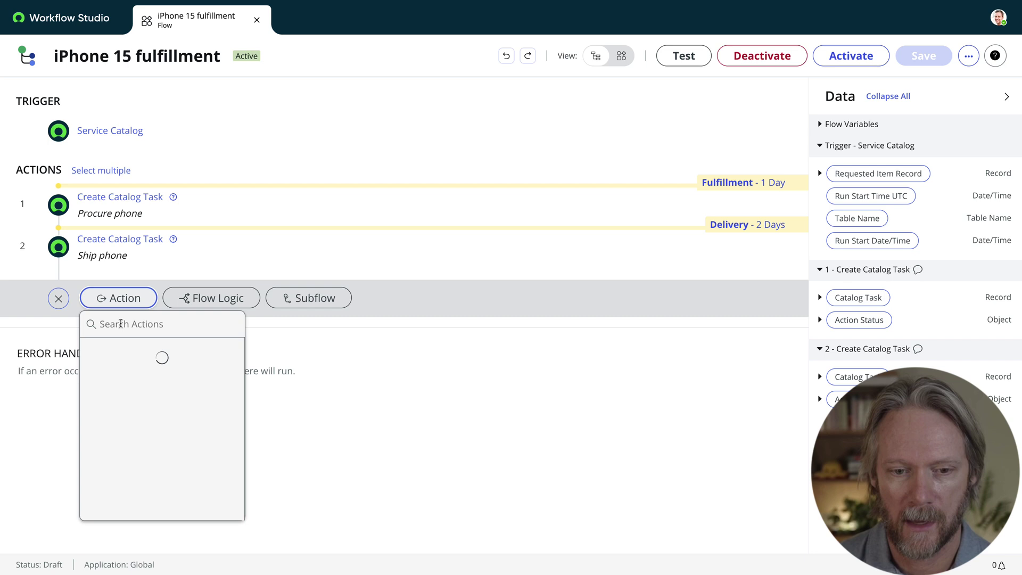
type("log")
left_click(290, 388)
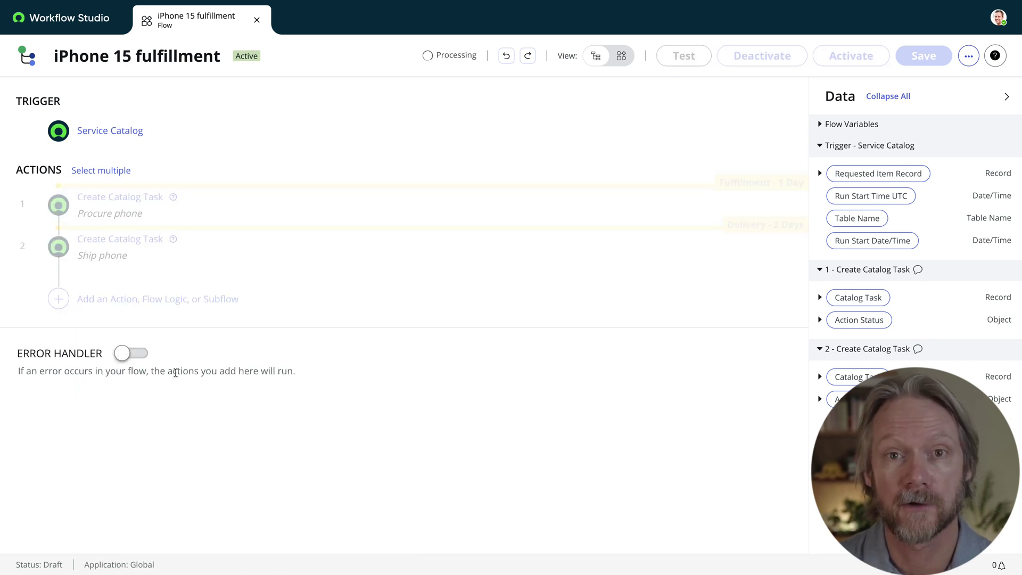
left_click(175, 373)
type("Phone has been fulfilled.")
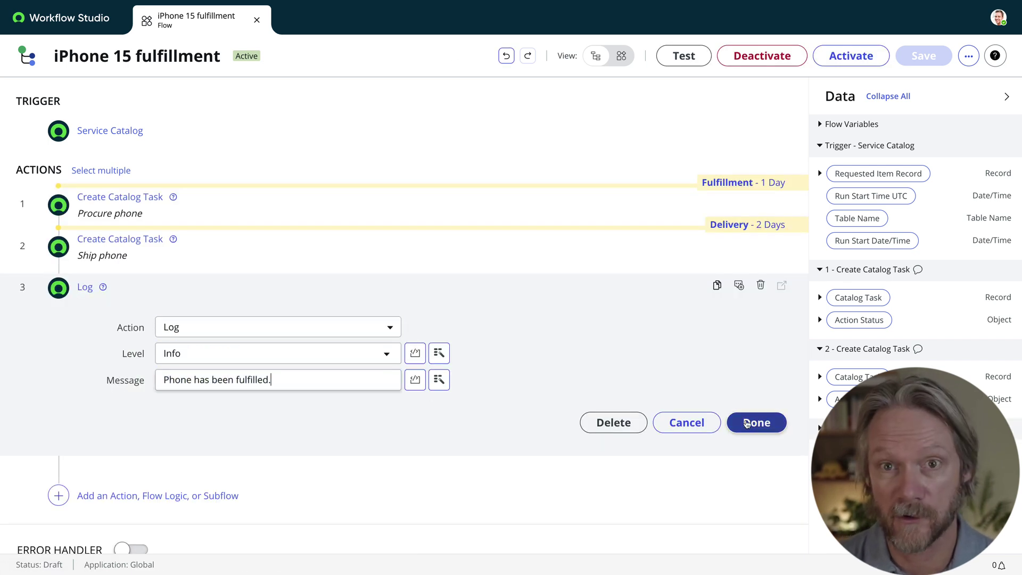
left_click(757, 422)
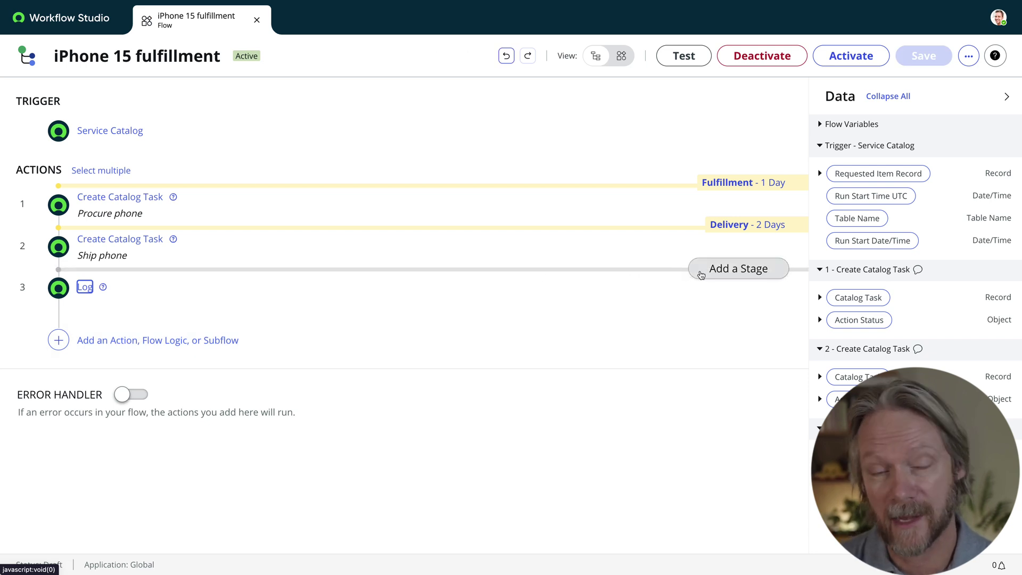
Place the Log step in a new Completed stage, then save and activate the flow
left_click(704, 271)
left_click(710, 274)
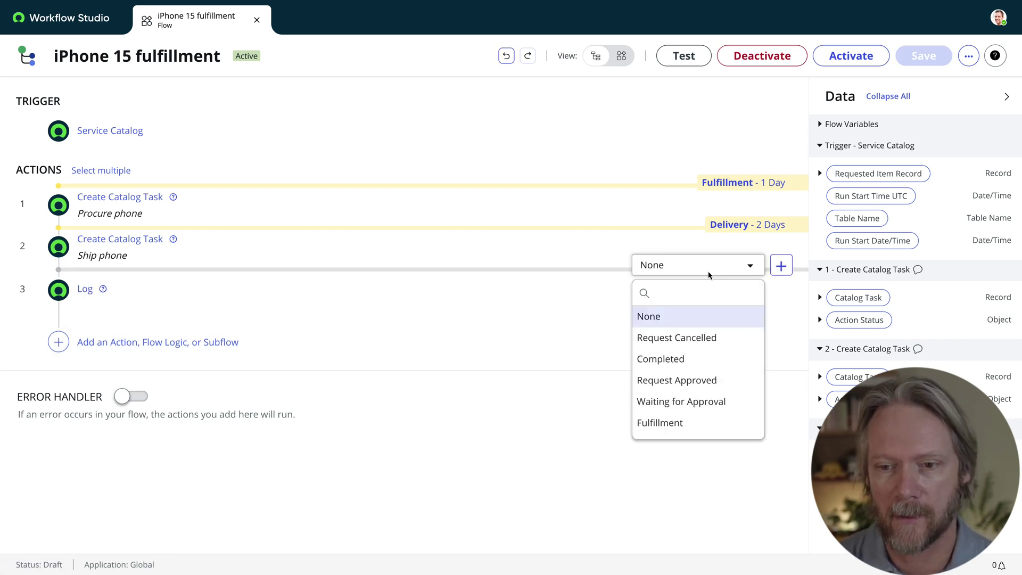
left_click(683, 361)
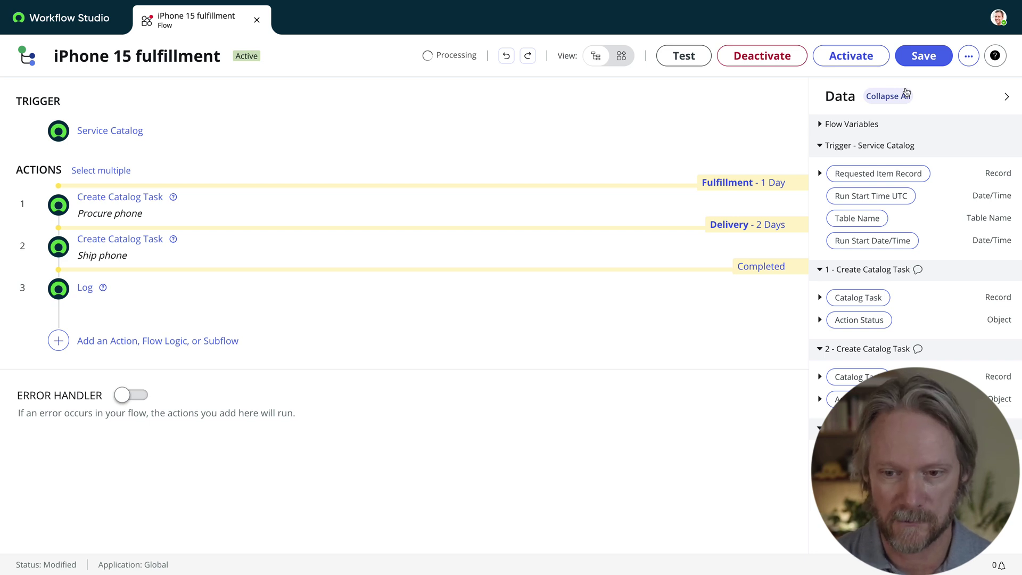
left_click(911, 65)
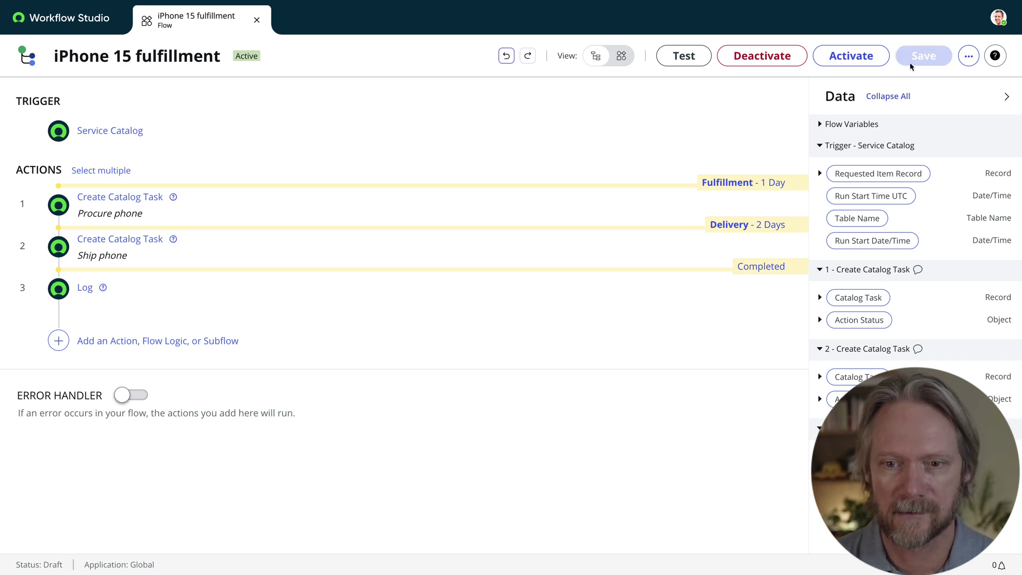
left_click(852, 57)
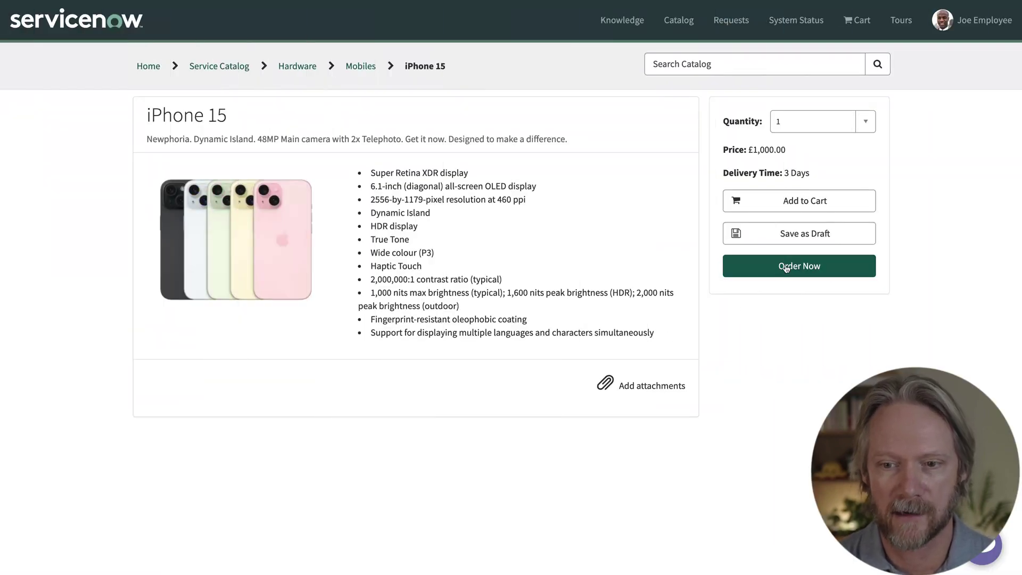
Order one iPhone 15 for £1,000.00, check out, and open the new request record
left_click(786, 267)
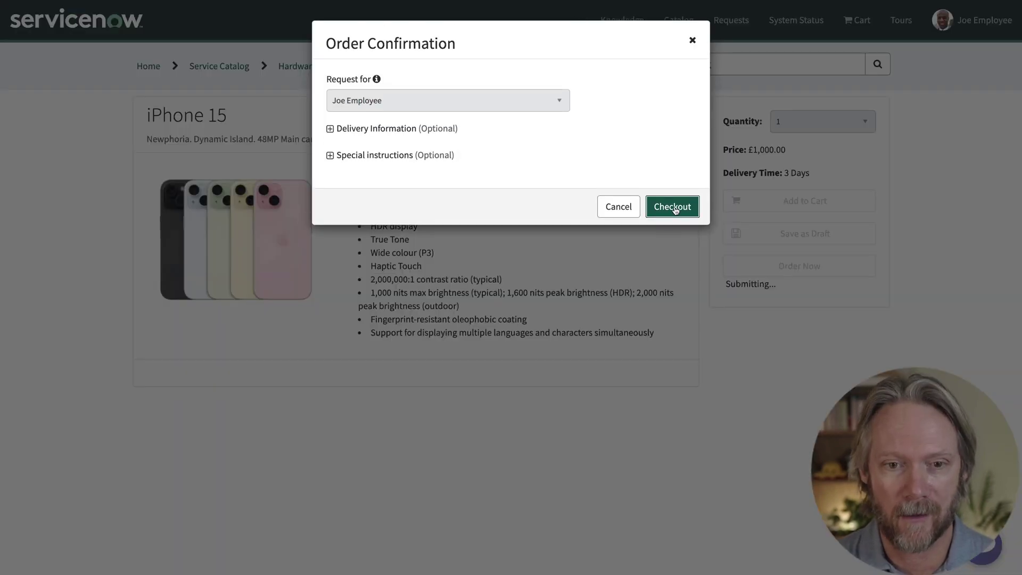
left_click(672, 208)
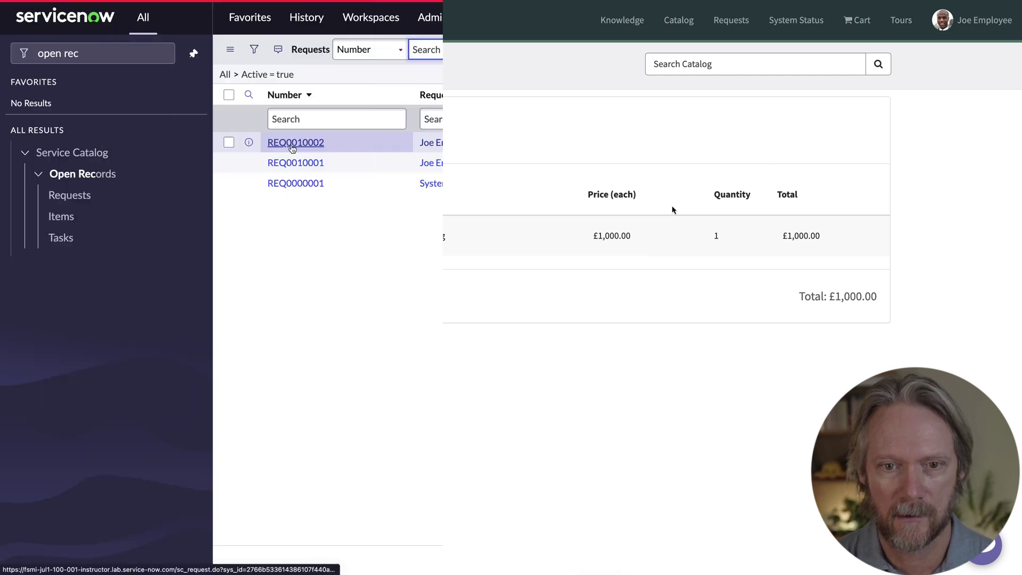
left_click(293, 144)
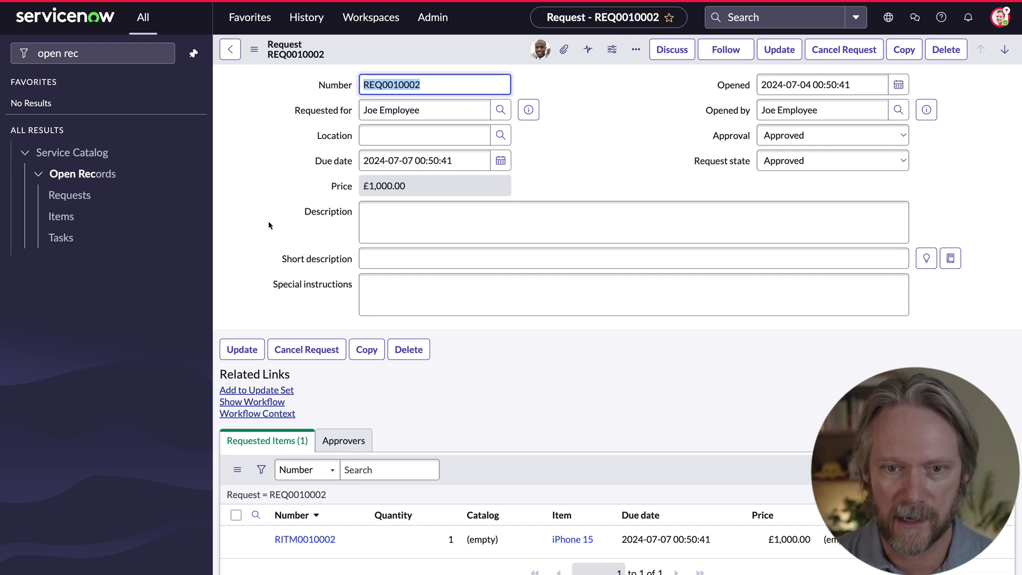
Go back to Requested Items and open the new iPhone 15 requested item
key("alt+Left")
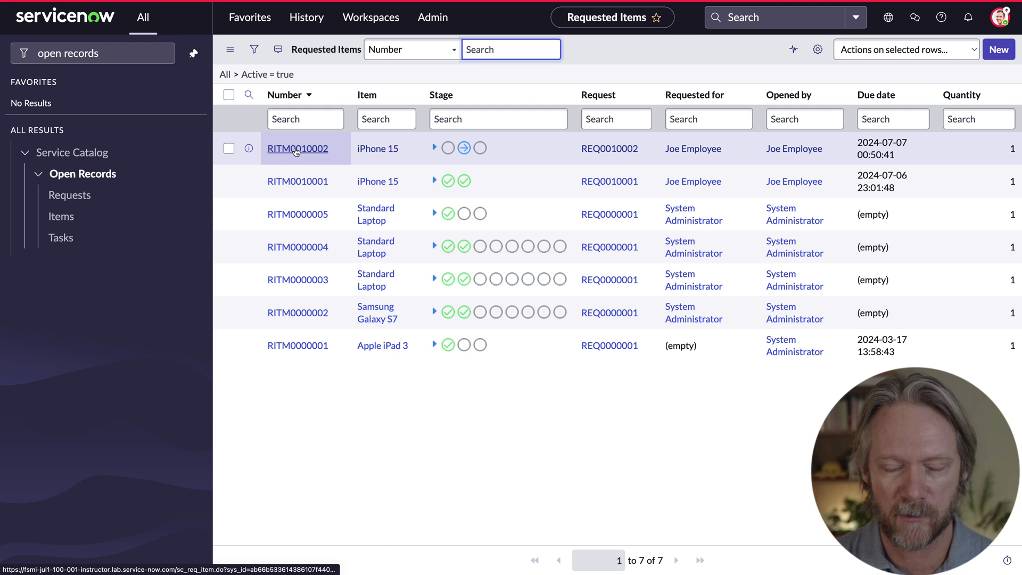
left_click(435, 146)
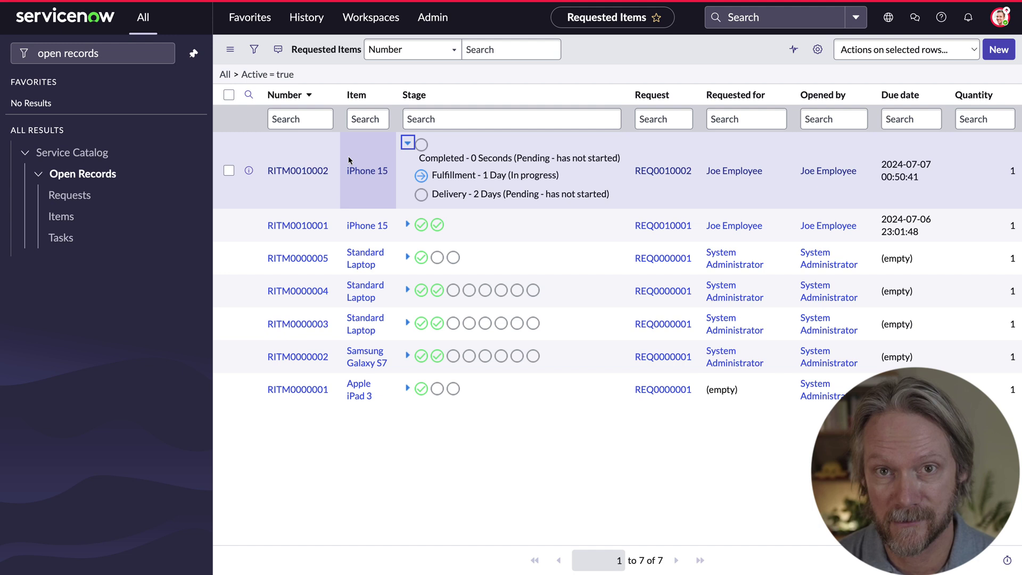
left_click(286, 174)
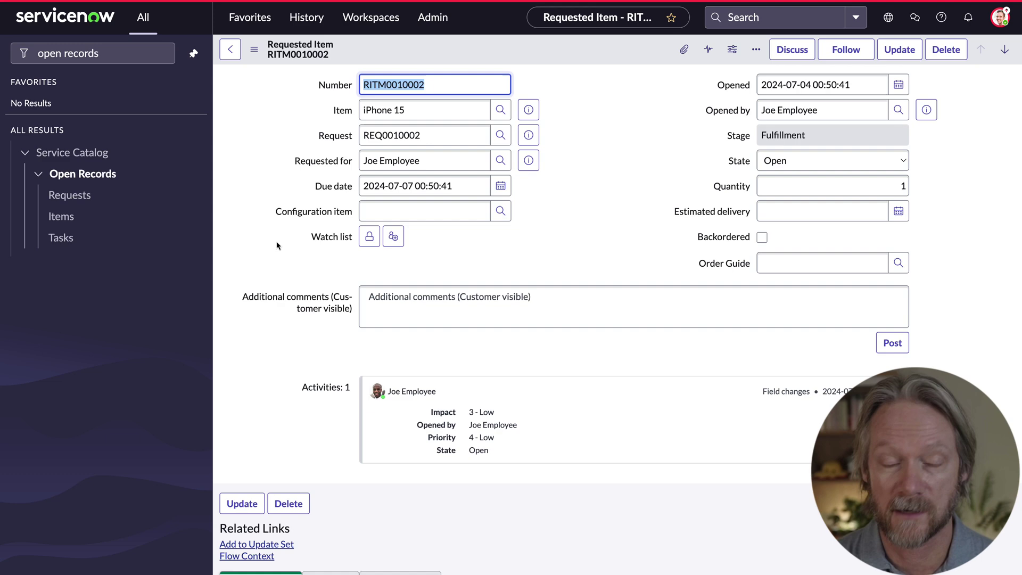
scroll(277, 245, "down", 4)
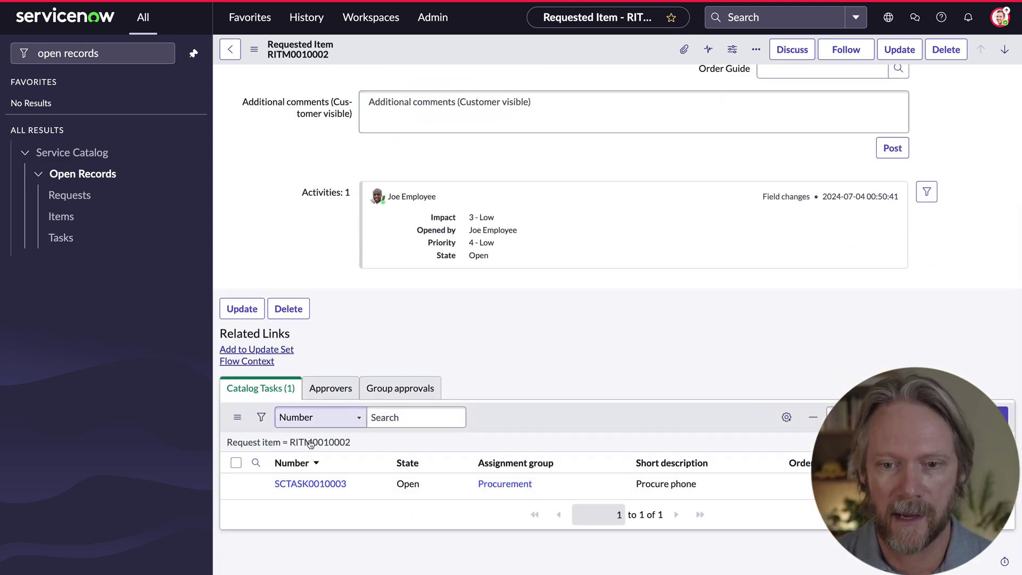
Close the Procure phone and Ship phone catalog tasks
left_click(311, 483)
left_click(890, 50)
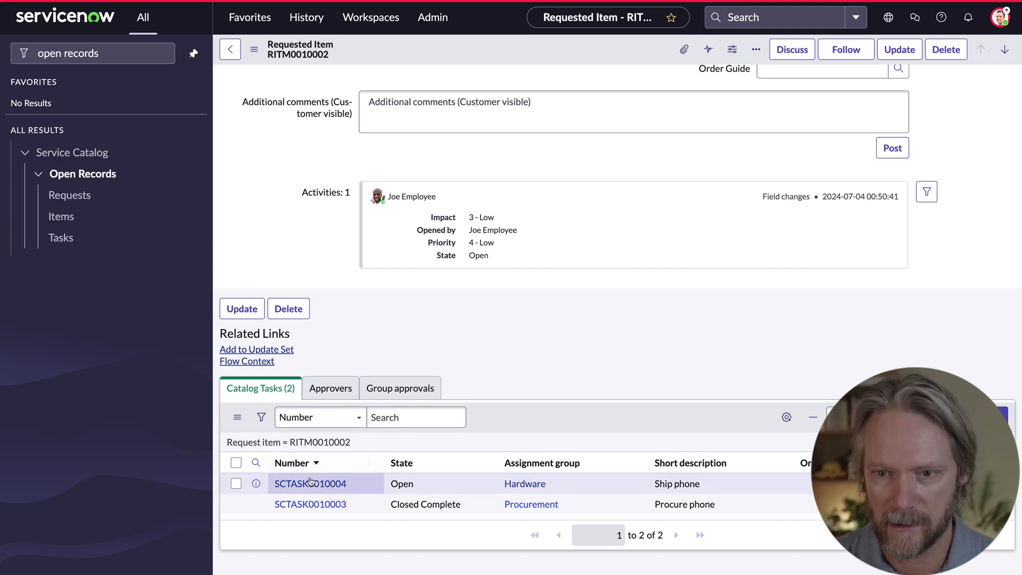
left_click(312, 482)
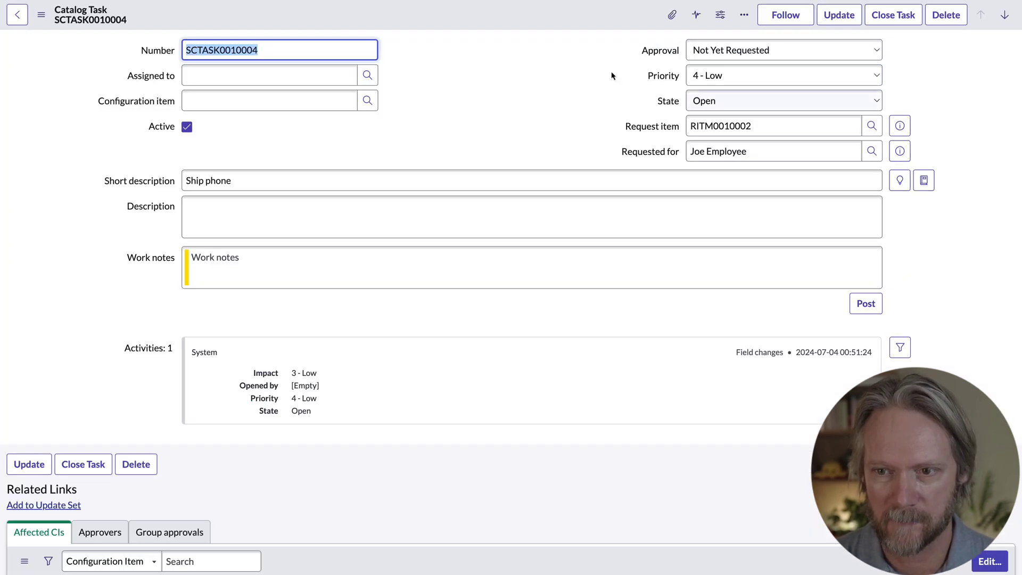
left_click(890, 22)
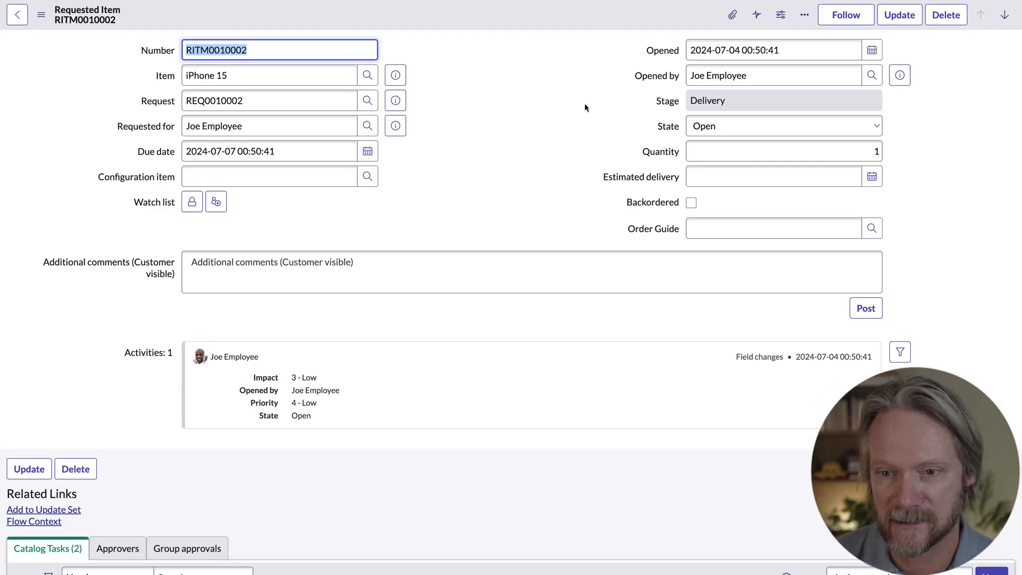
Confirm the requested item shows stage Completed and state Closed Complete
scroll(584, 107, "down", 3)
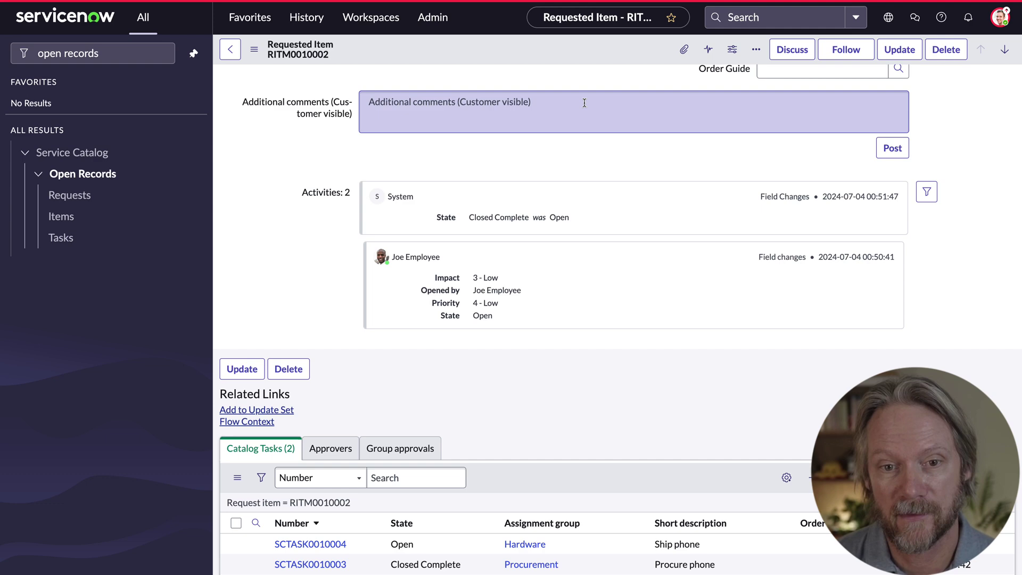
scroll(593, 170, "up", 4)
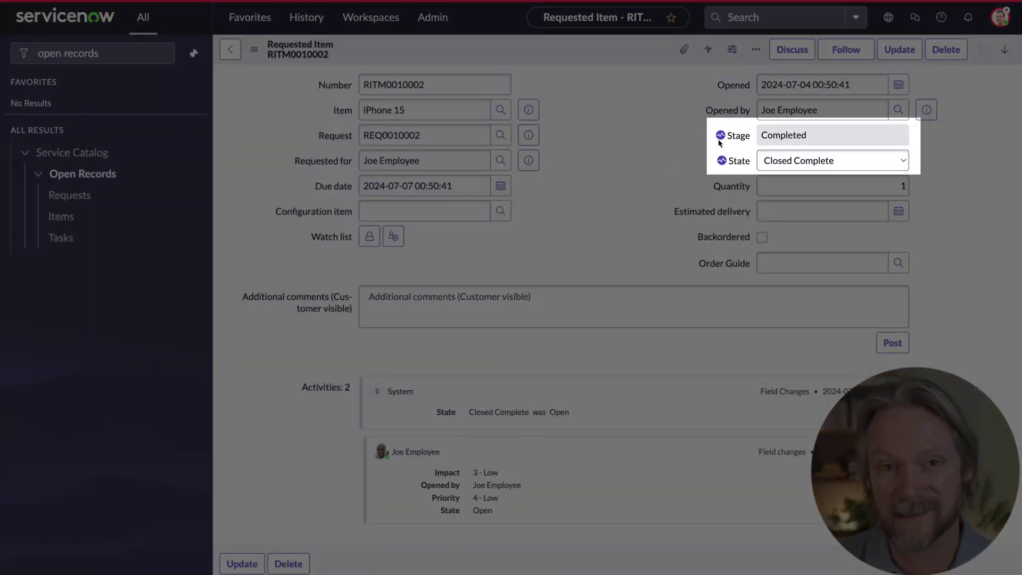
mouse_move(723, 139)
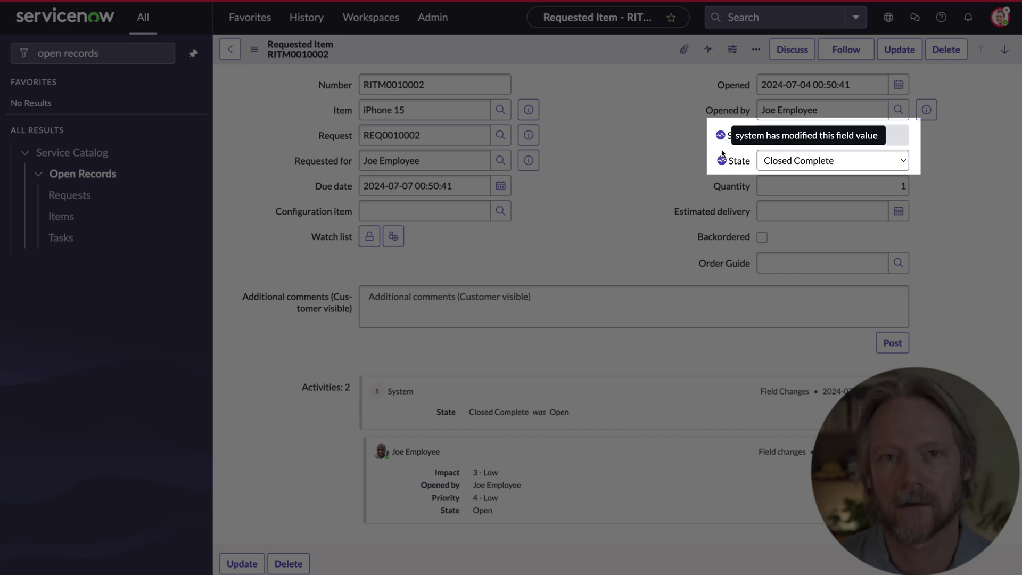
mouse_move(722, 161)
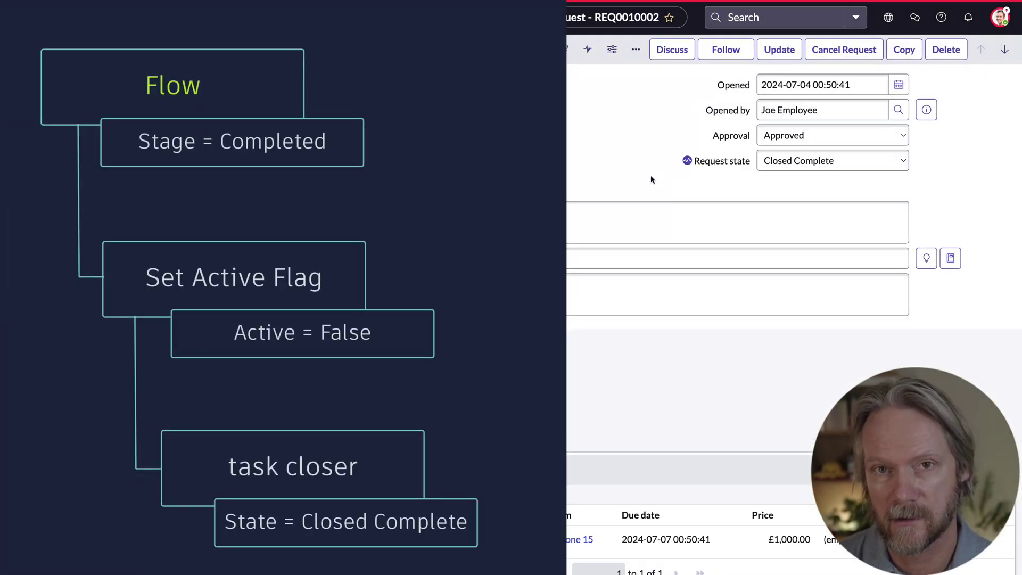
Inspect REQ0010002's Request state, set to Closed Complete by the system
mouse_move(687, 164)
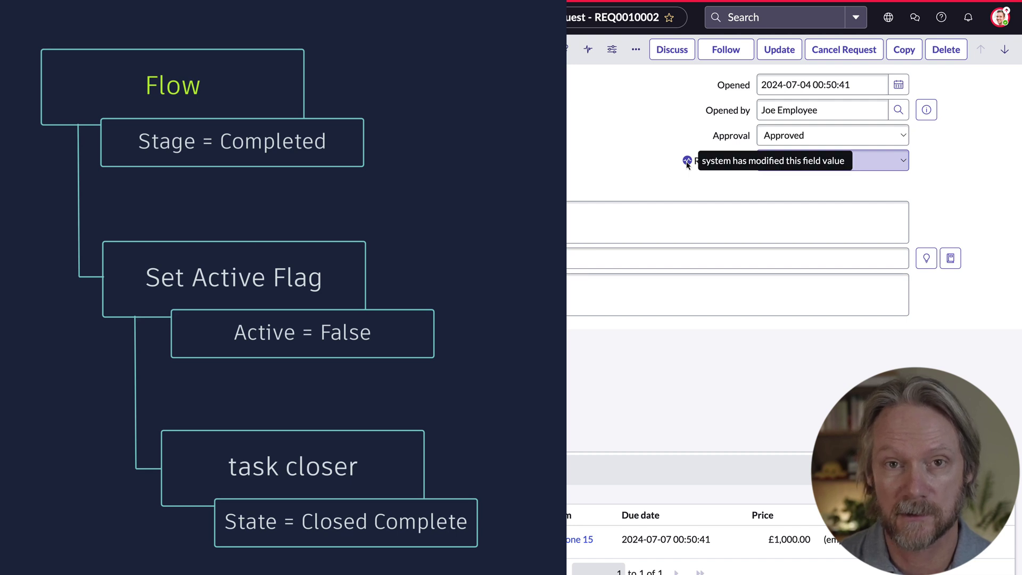